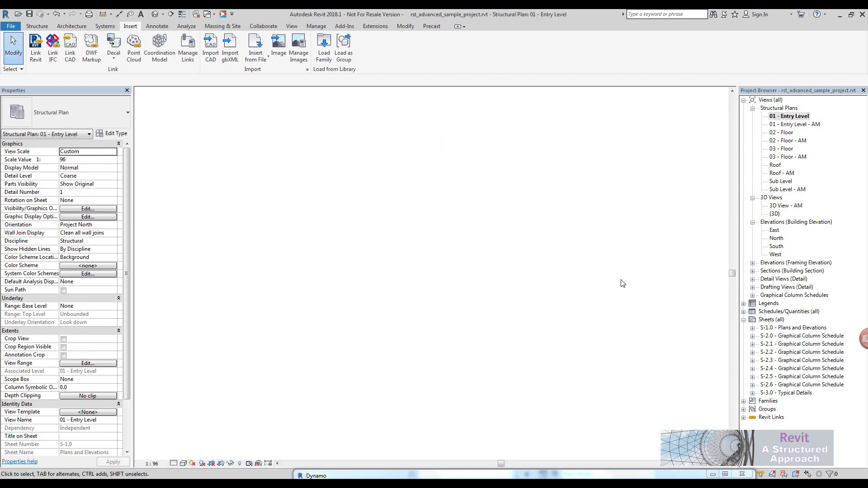
# - Examine the grid lines and grid bubbles on the 01 - Entry Level structural plan
pyautogui.scroll(4, 329, 108)
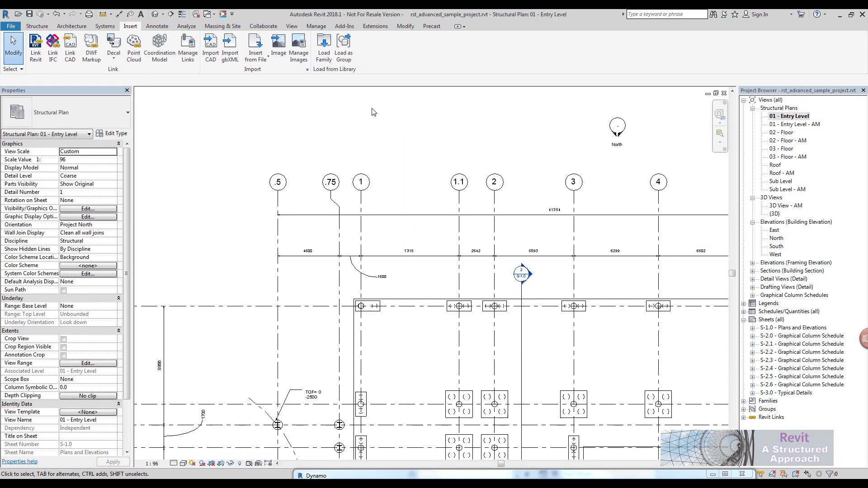
pyautogui.scroll(-3, 363, 207)
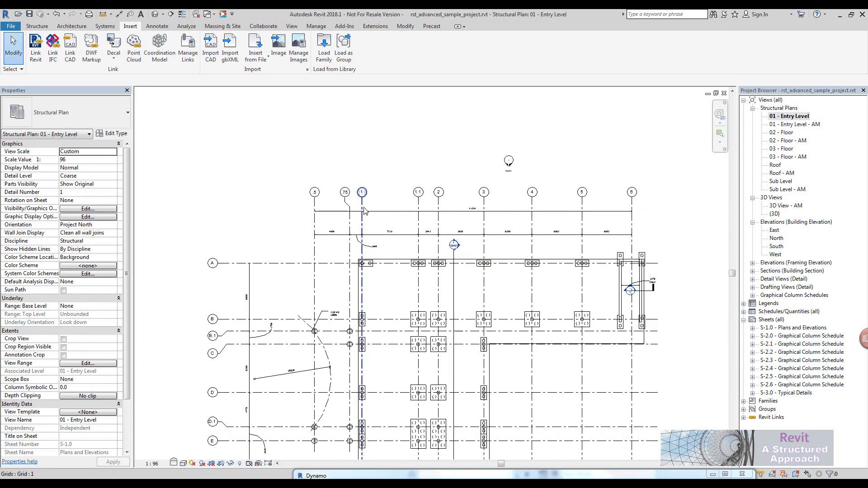
pyautogui.scroll(3, 362, 217)
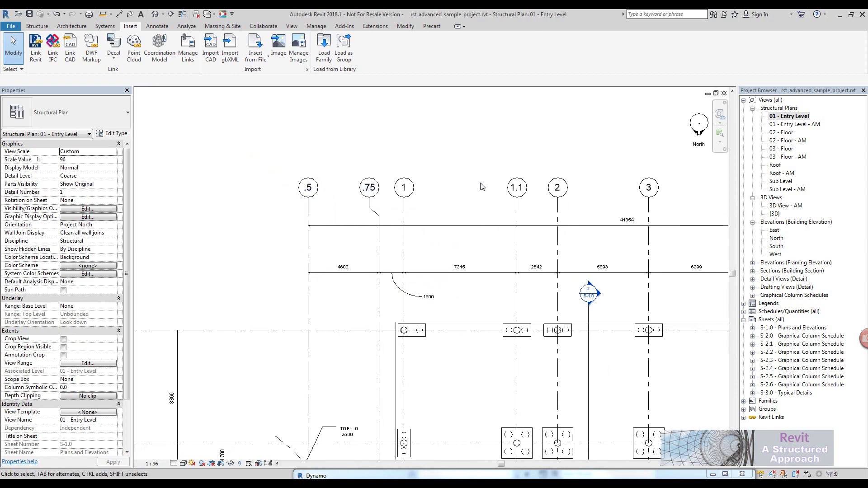
pyautogui.moveTo(255, 339); pyautogui.dragTo(238, 157, button='middle')
pyautogui.moveTo(389, 281); pyautogui.dragTo(362, 299, button='middle')
# - Open the {3D} view, run the 3D Grids WIP graph in Dynamo, and inspect the generated grids around the building
pyautogui.doubleClick(775, 214)
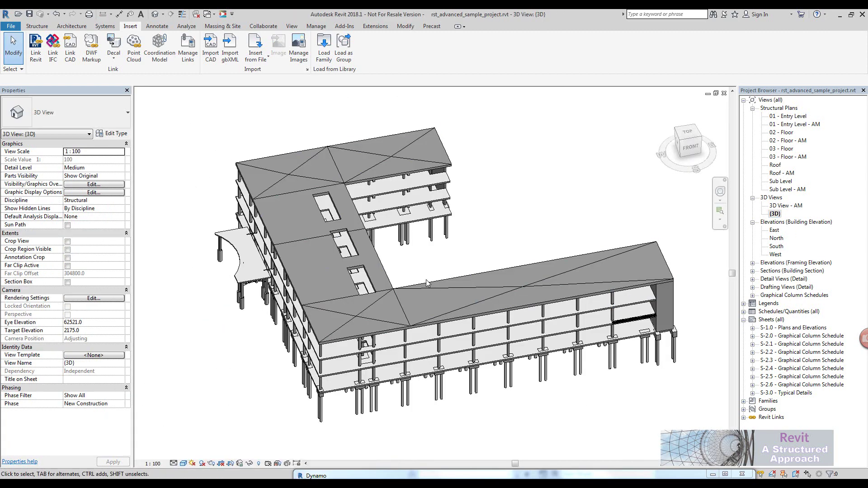
pyautogui.keyDown('shift'); pyautogui.moveTo(494, 265); pyautogui.dragTo(458, 222, button='middle'); pyautogui.keyUp('shift')
pyautogui.click(510, 473)
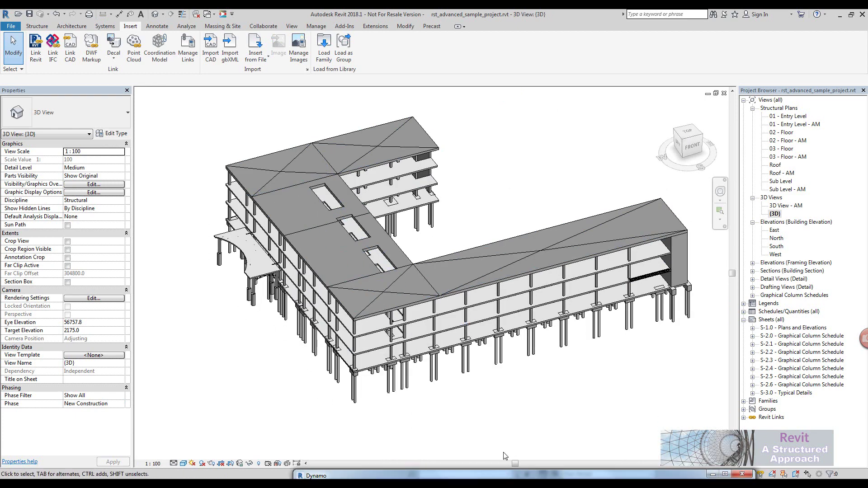
pyautogui.moveTo(439, 185); pyautogui.dragTo(610, 138)
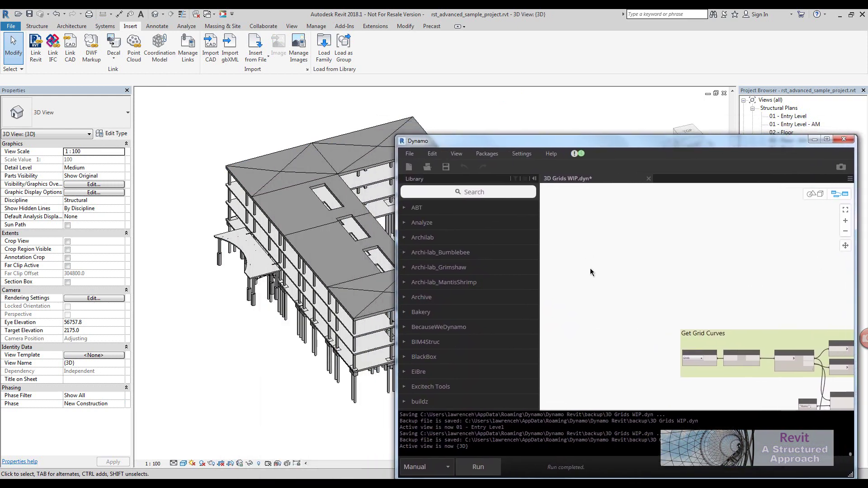
pyautogui.click(477, 471)
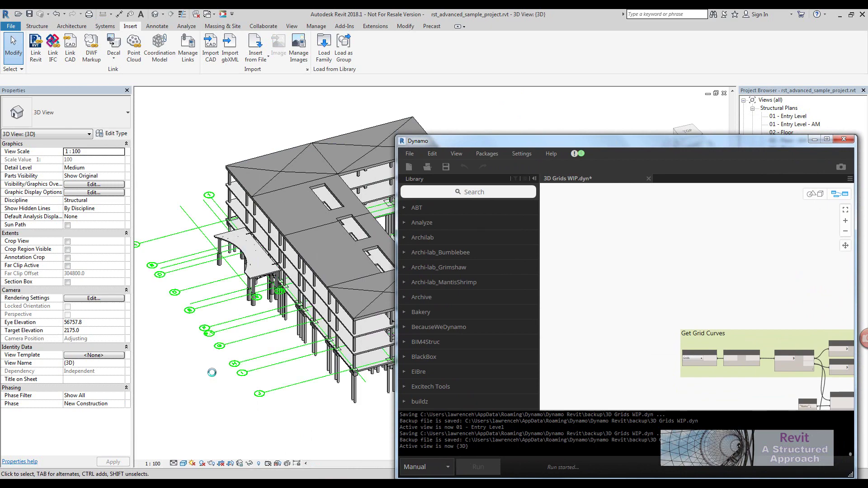
pyautogui.moveTo(549, 143); pyautogui.dragTo(678, 472)
pyautogui.keyDown('shift'); pyautogui.moveTo(335, 206); pyautogui.dragTo(354, 345, button='middle'); pyautogui.keyUp('shift')
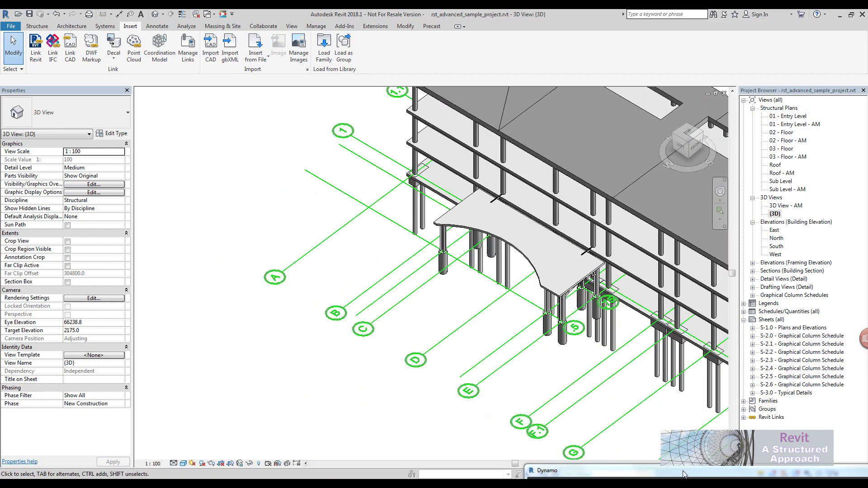
# - Switch to Dynamo at full window size and examine the Categories and All Elements of Category outputs in Get Grid Curves
pyautogui.doubleClick(685, 474)
pyautogui.moveTo(519, 293); pyautogui.dragTo(532, 301, button='middle')
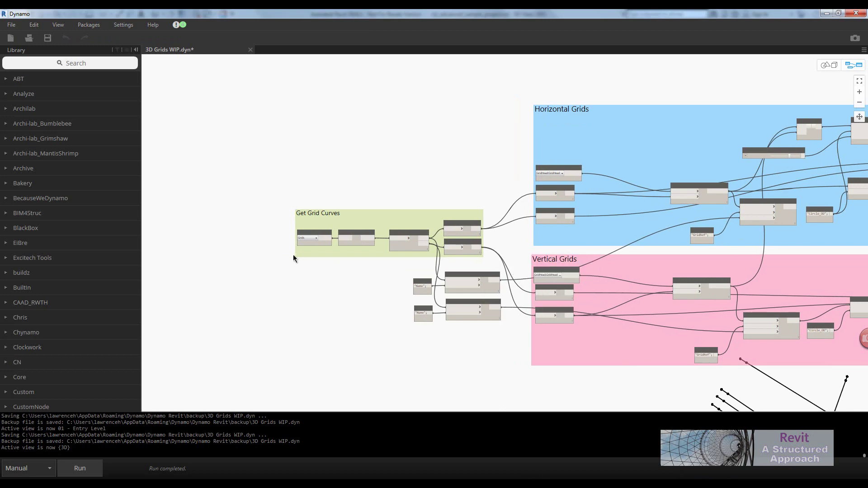
pyautogui.scroll(8, 293, 257)
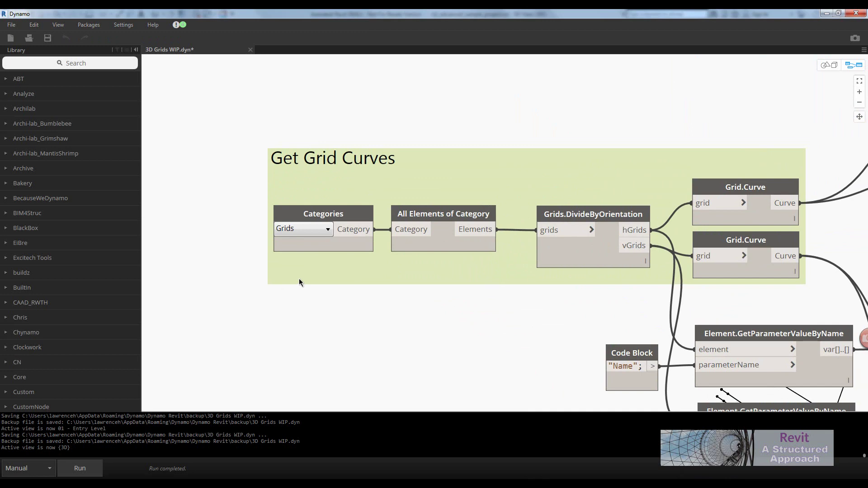
pyautogui.scroll(3, 300, 280)
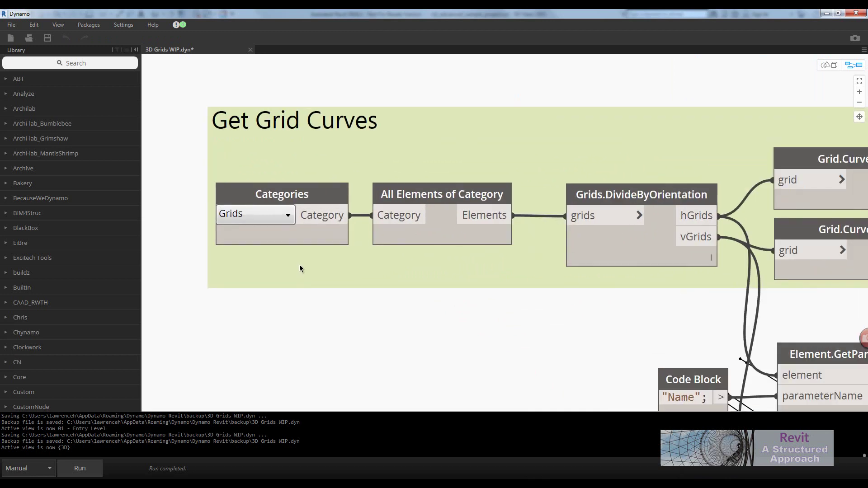
pyautogui.moveTo(299, 268); pyautogui.dragTo(249, 289, button='middle')
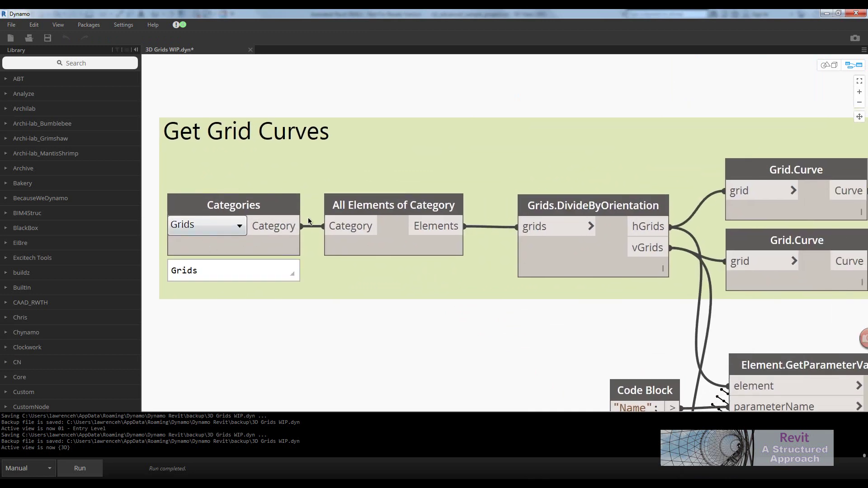
pyautogui.moveTo(407, 221)
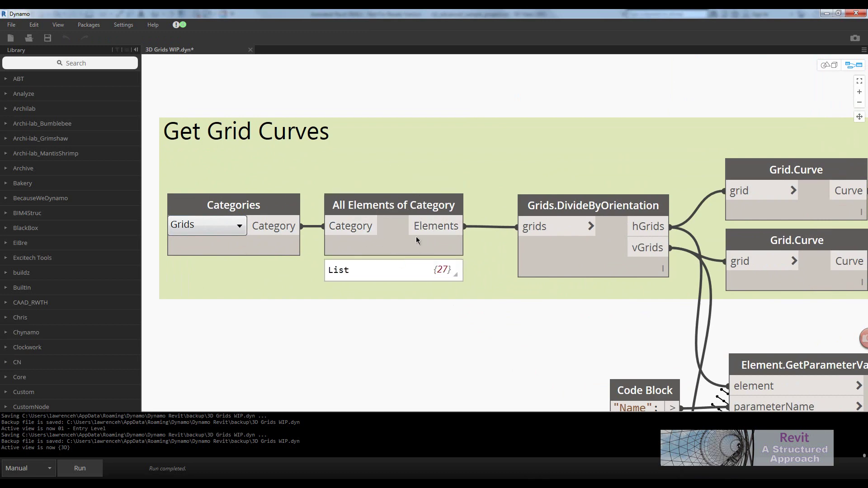
pyautogui.moveTo(449, 271)
# - Examine the outputs of the Grids.DivideByOrientation node and the upper Grid.Curve node
pyautogui.moveTo(576, 313); pyautogui.dragTo(517, 306, button='middle')
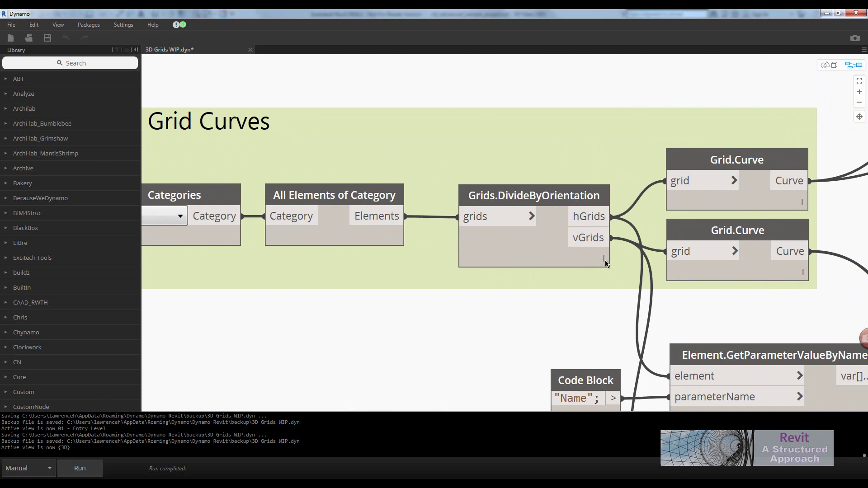
pyautogui.moveTo(606, 262)
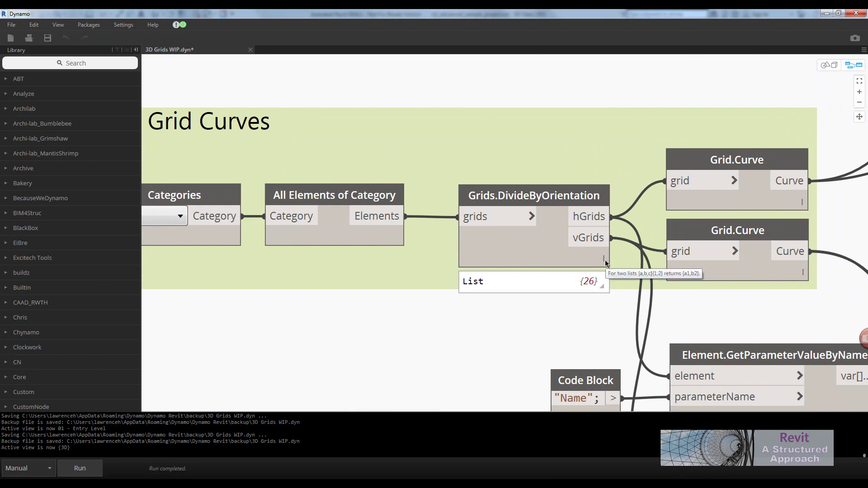
pyautogui.moveTo(587, 286)
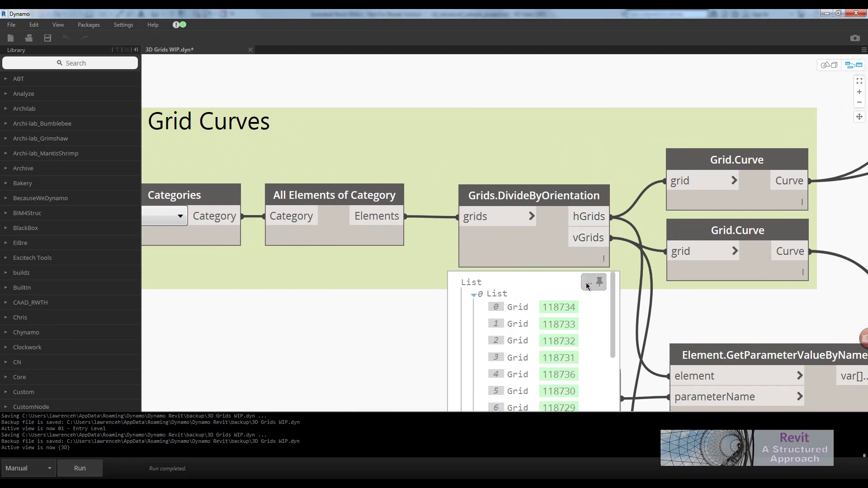
pyautogui.moveTo(773, 333); pyautogui.dragTo(545, 333, button='middle')
pyautogui.scroll(-2, 545, 334)
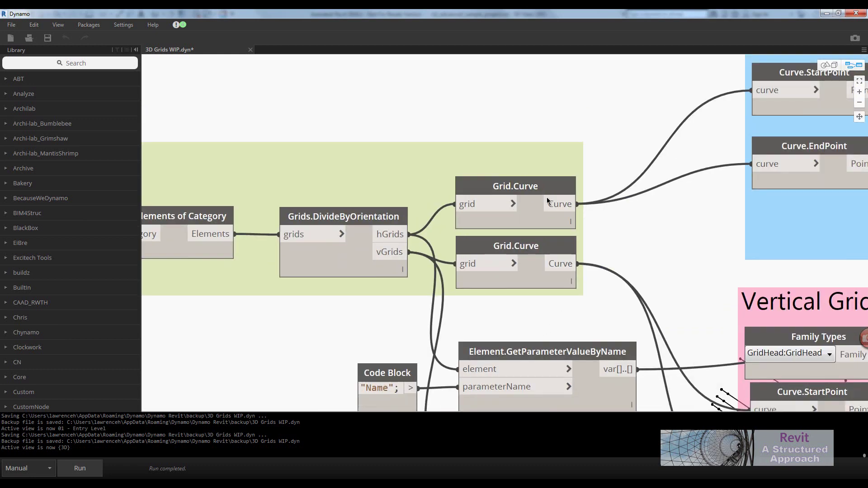
pyautogui.moveTo(563, 228)
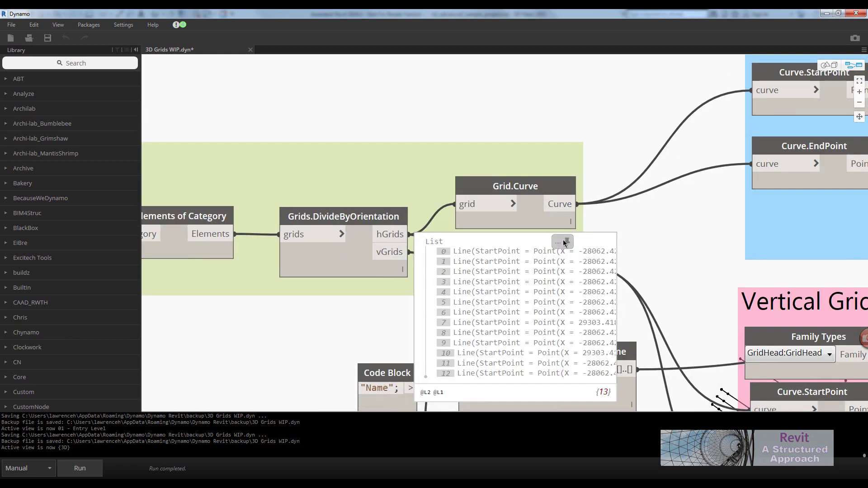
# - Examine the Curve.StartPoint and Curve.EndPoint nodes in the Horizontal Grids group, previewing the end point list
pyautogui.moveTo(625, 207); pyautogui.dragTo(482, 277, button='middle')
pyautogui.scroll(-2, 468, 299)
pyautogui.scroll(1, 564, 265)
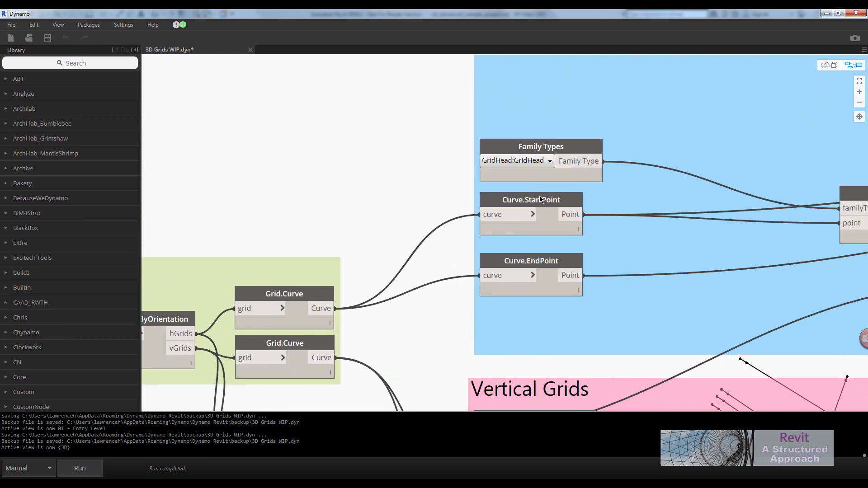
pyautogui.moveTo(552, 264)
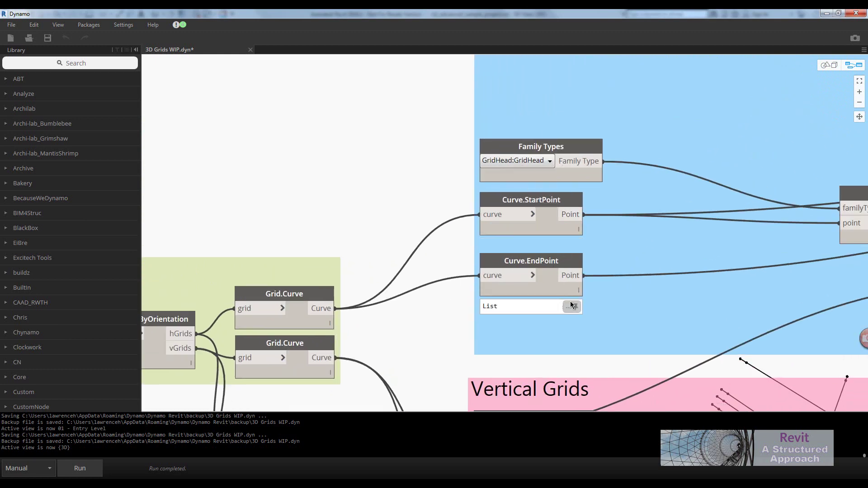
pyautogui.moveTo(572, 306)
pyautogui.moveTo(642, 249); pyautogui.dragTo(435, 240, button='middle')
pyautogui.scroll(-1, 627, 176)
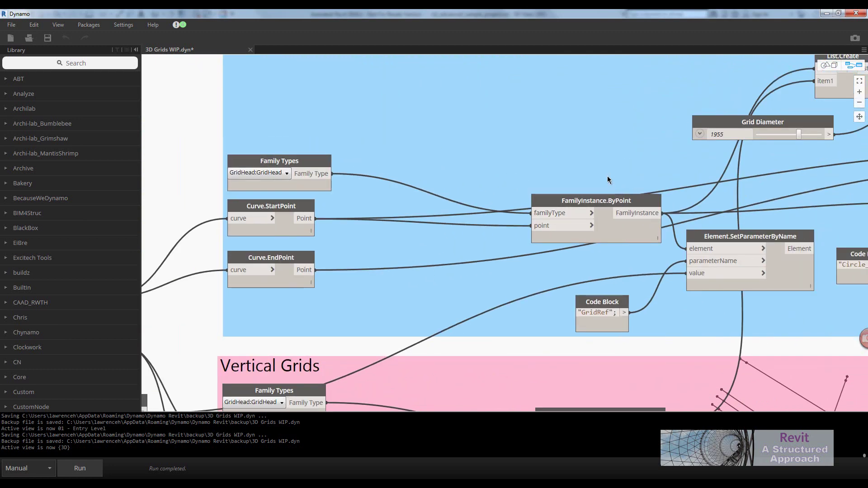
# - Move the Family Types and FamilyInstance.ByPoint nodes in the Horizontal Grids group up into line with each other
pyautogui.moveTo(627, 204); pyautogui.dragTo(582, 158)
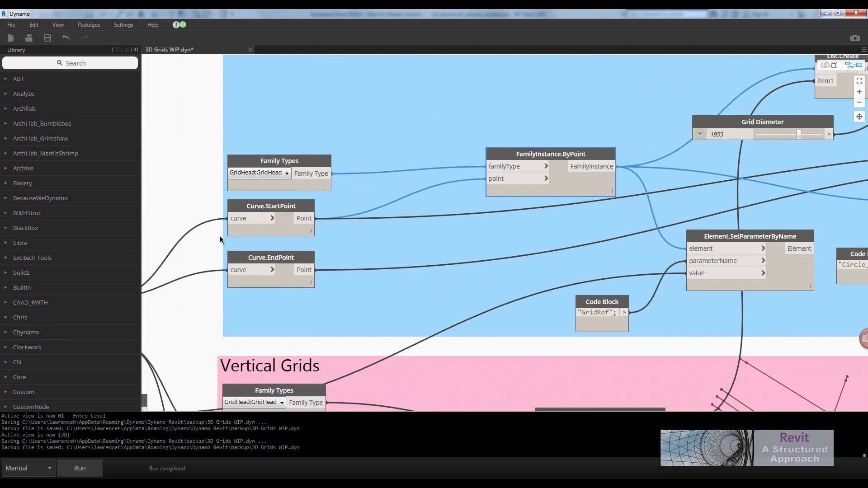
pyautogui.moveTo(522, 180)
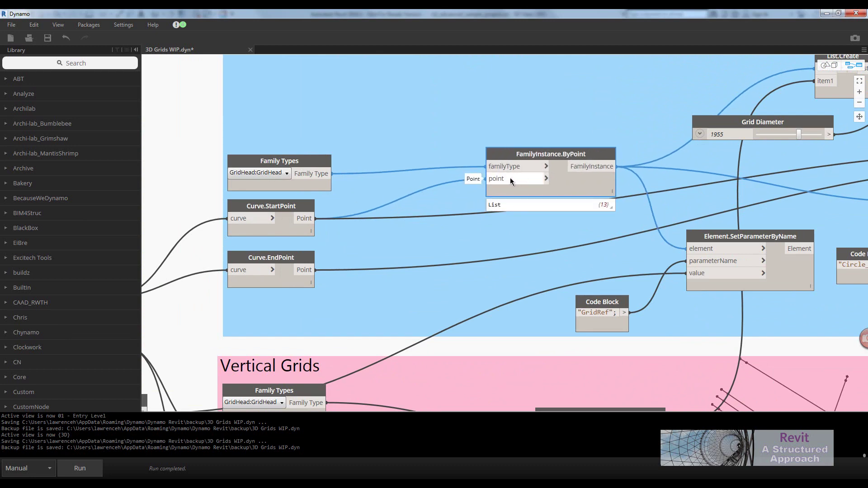
pyautogui.moveTo(304, 165); pyautogui.dragTo(304, 153)
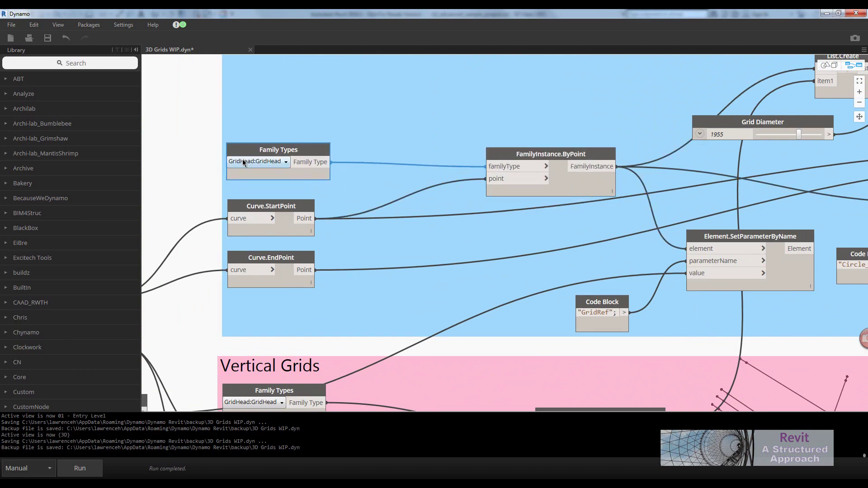
pyautogui.moveTo(550, 154); pyautogui.dragTo(537, 150)
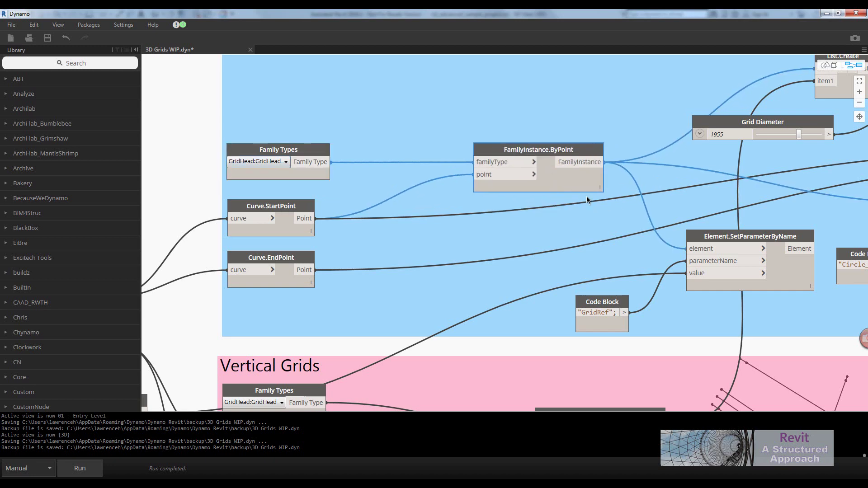
# - Reposition the Element.SetParameterByName node and its "GridRef" code block slightly in the Horizontal Grids group
pyautogui.moveTo(586, 199); pyautogui.dragTo(493, 191, button='middle')
pyautogui.moveTo(666, 234); pyautogui.dragTo(665, 230)
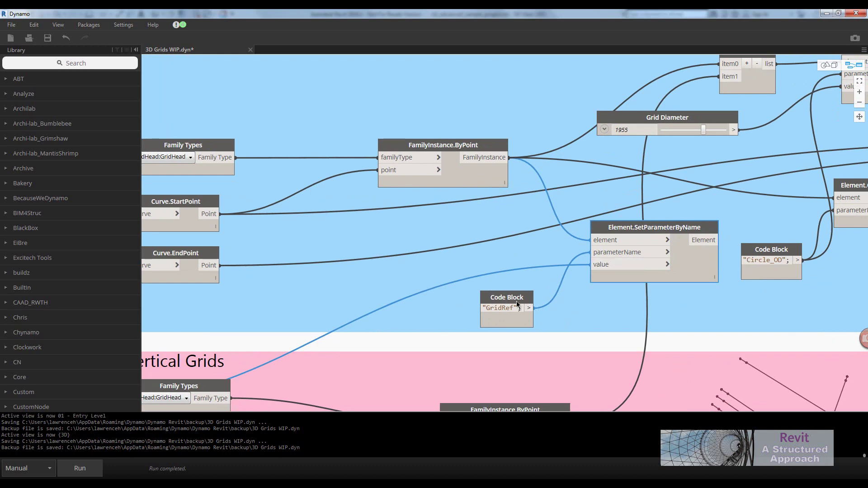
pyautogui.moveTo(514, 299)
pyautogui.mouseDown()
pyautogui.moveTo(524, 297)
pyautogui.moveTo(513, 294)
pyautogui.mouseUp()
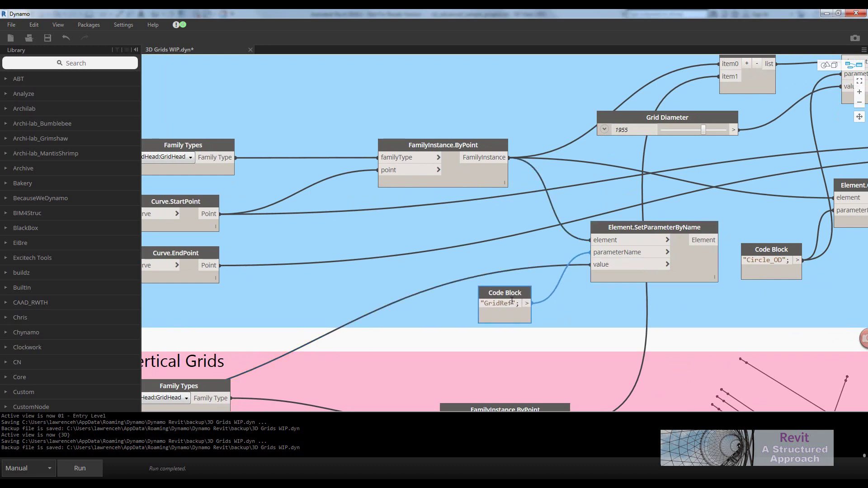
pyautogui.moveTo(655, 230)
pyautogui.mouseDown()
pyautogui.moveTo(631, 229)
pyautogui.moveTo(641, 227)
pyautogui.mouseUp()
# - Examine the grid name lists from the two Element.GetParameterValueByName nodes below the Get Grid Curves group
pyautogui.moveTo(317, 353); pyautogui.dragTo(627, 152, button='middle')
pyautogui.moveTo(328, 318); pyautogui.dragTo(405, 312, button='middle')
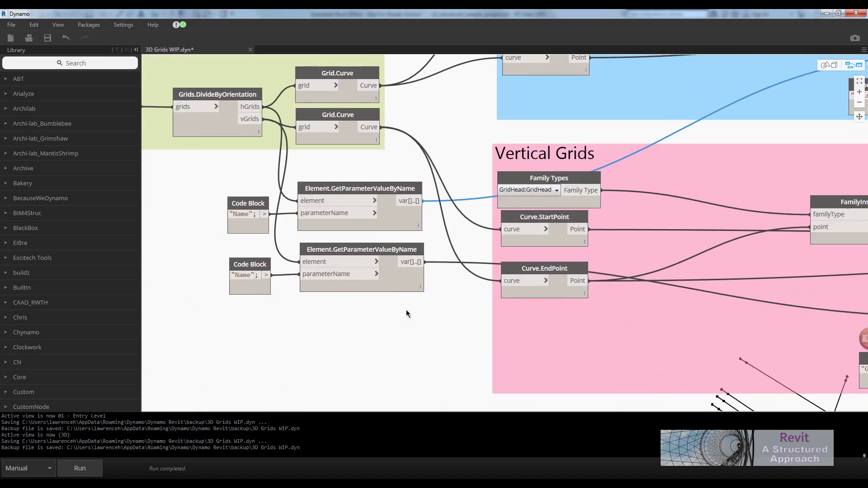
pyautogui.scroll(3, 368, 186)
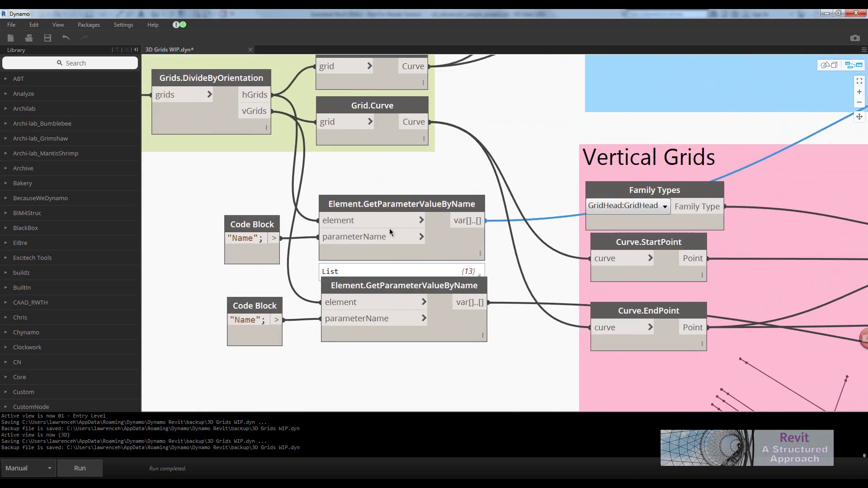
pyautogui.click(492, 297)
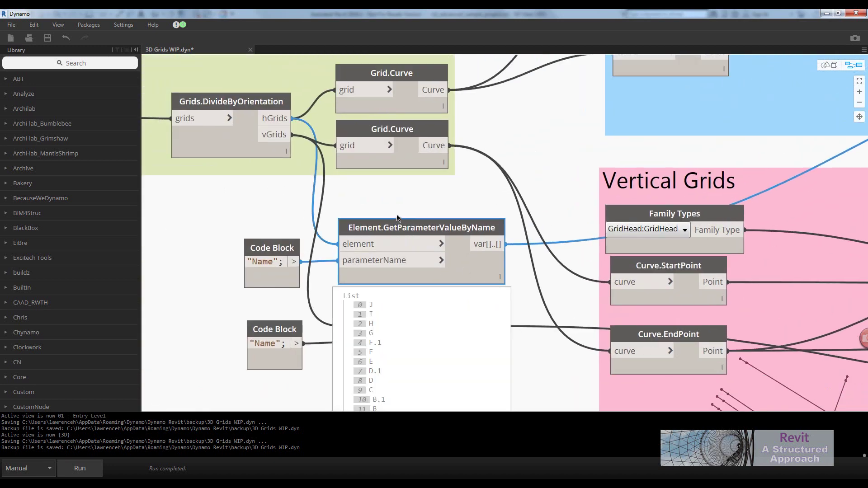
pyautogui.moveTo(483, 289); pyautogui.dragTo(524, 187, button='middle')
pyautogui.click(535, 197)
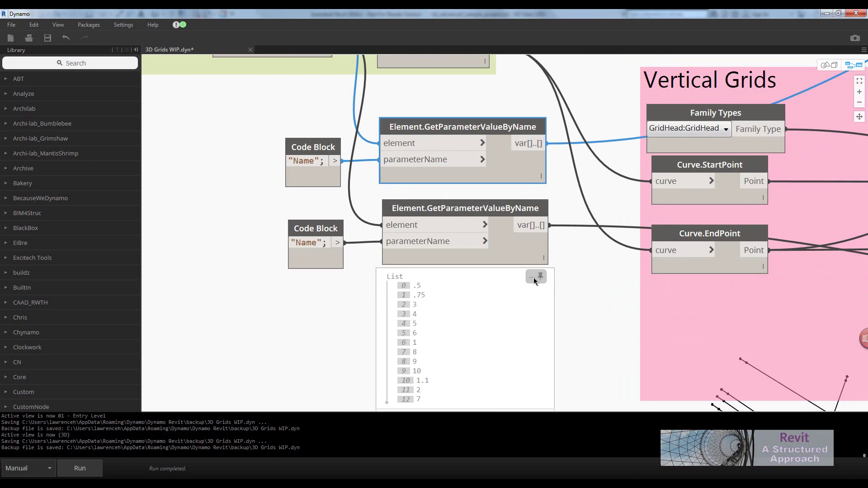
# - Examine how Grid Diameter, List.Create, the "Circle_OD" parameter nodes and Line.ByStartPointEndPoint are wired in the Horizontal Grids group
pyautogui.moveTo(565, 276); pyautogui.dragTo(430, 299, button='middle')
pyautogui.scroll(-5, 430, 298)
pyautogui.moveTo(481, 284); pyautogui.dragTo(375, 332, button='middle')
pyautogui.scroll(3, 398, 126)
pyautogui.scroll(2, 419, 161)
pyautogui.moveTo(388, 152); pyautogui.dragTo(181, 127, button='middle')
pyautogui.moveTo(510, 192); pyautogui.dragTo(349, 189, button='middle')
pyautogui.moveTo(616, 193); pyautogui.dragTo(602, 192, button='middle')
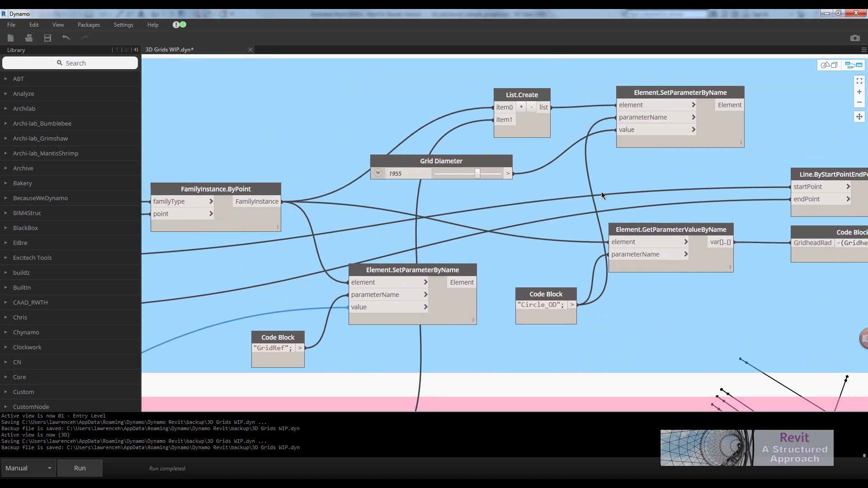
pyautogui.moveTo(235, 213)
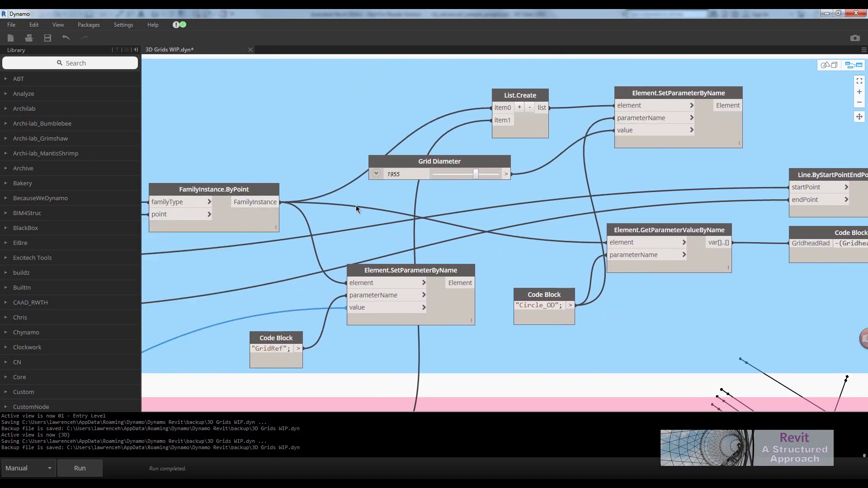
pyautogui.moveTo(514, 234); pyautogui.dragTo(468, 193, button='middle')
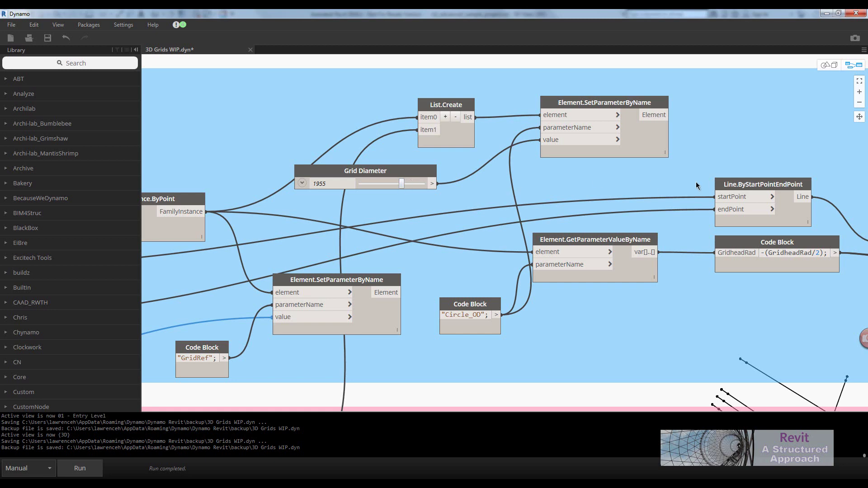
pyautogui.moveTo(701, 189); pyautogui.dragTo(613, 211, button='middle')
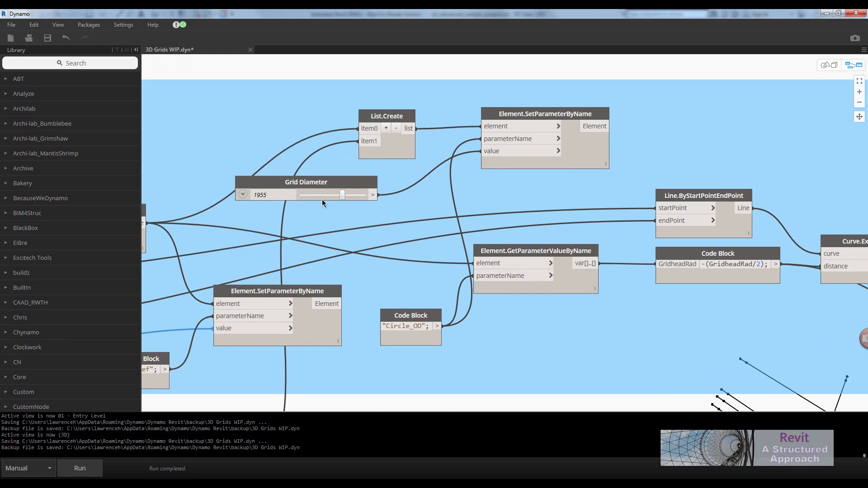
# - Follow the Horizontal Grids chain from Line.ByStartPointEndPoint through the curve extension nodes to AdaptiveComponent.ByPoints
pyautogui.moveTo(692, 217); pyautogui.dragTo(395, 214, button='middle')
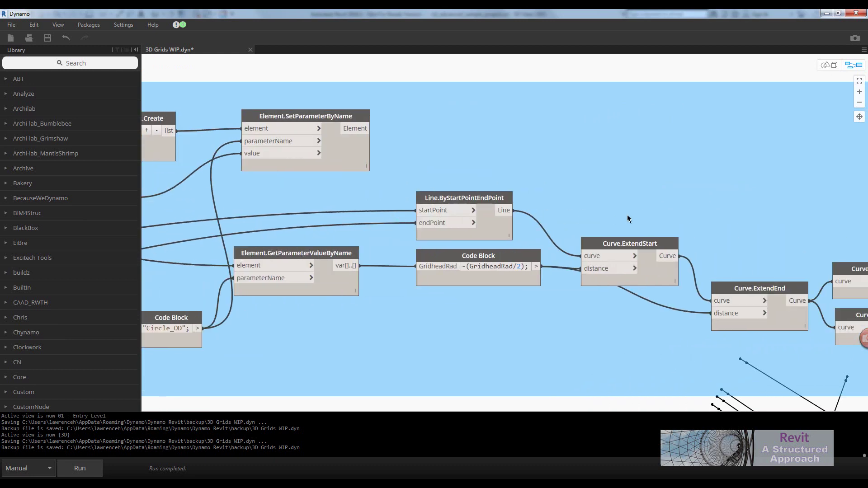
pyautogui.moveTo(597, 208); pyautogui.dragTo(424, 215, button='middle')
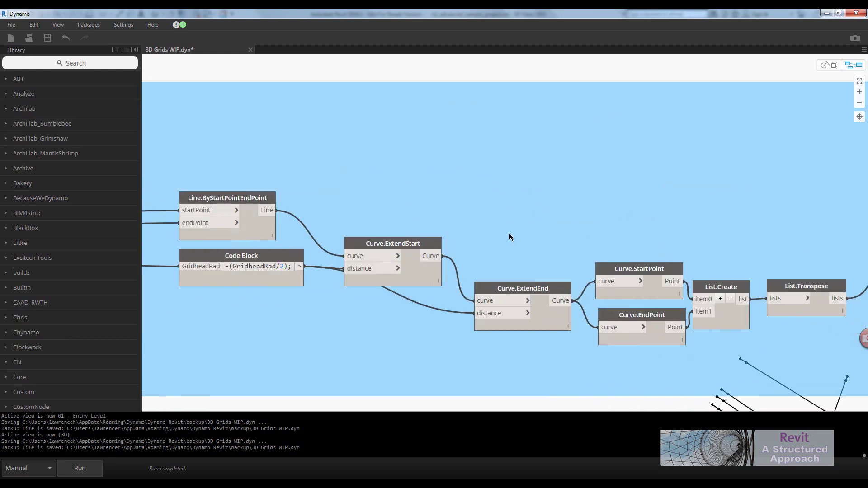
pyautogui.moveTo(509, 233); pyautogui.dragTo(303, 225, button='middle')
pyautogui.moveTo(715, 238); pyautogui.dragTo(659, 236, button='middle')
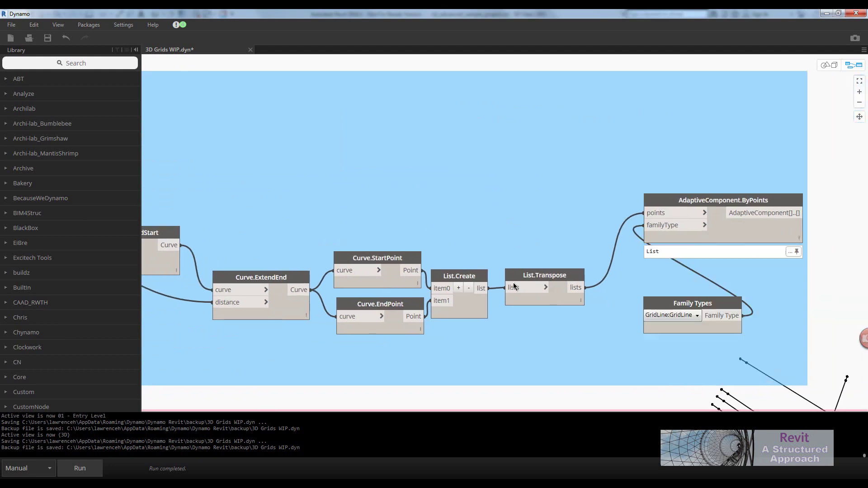
# - Examine how the "-(GridheadRad/2);" code block feeds the distance inputs of Curve.ExtendStart and Curve.ExtendEnd
pyautogui.moveTo(344, 353); pyautogui.dragTo(505, 326, button='middle')
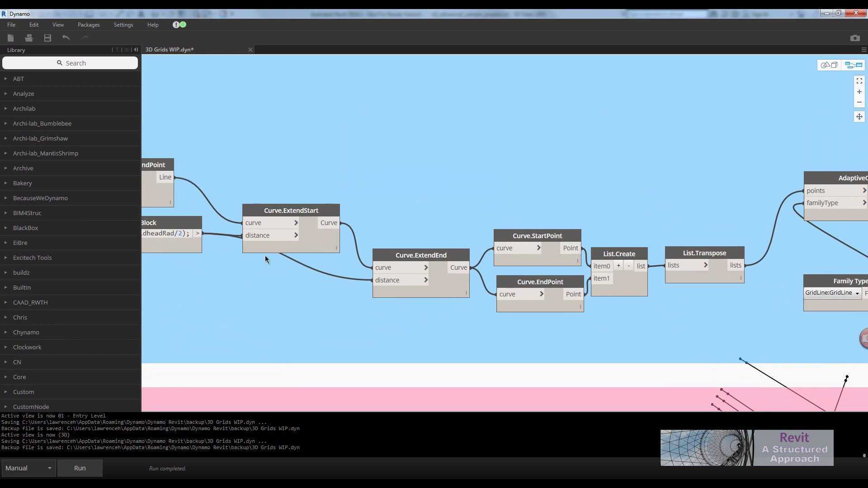
pyautogui.moveTo(319, 260); pyautogui.dragTo(411, 271, button='middle')
pyautogui.moveTo(271, 231); pyautogui.dragTo(447, 240, button='middle')
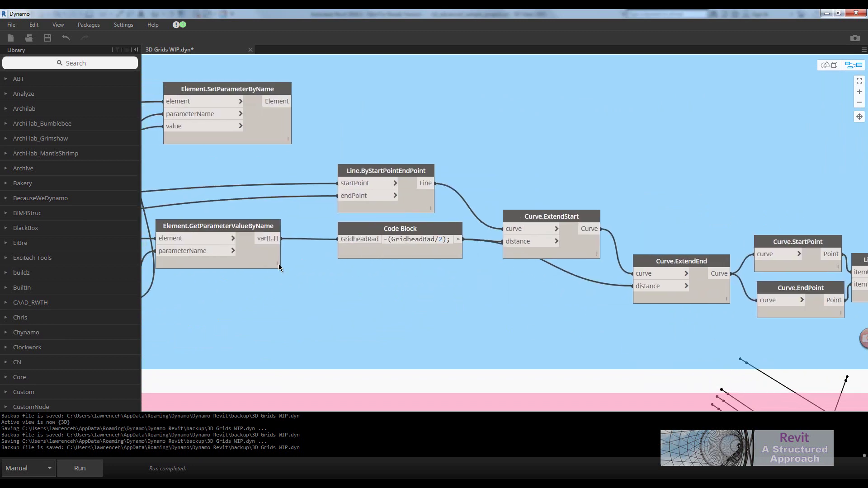
pyautogui.moveTo(278, 264); pyautogui.dragTo(419, 269, button='middle')
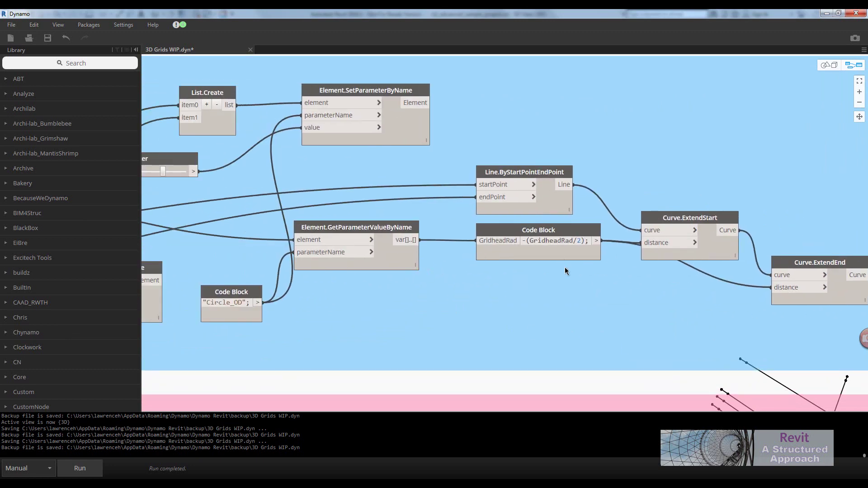
pyautogui.moveTo(565, 270); pyautogui.dragTo(557, 271, button='middle')
pyautogui.moveTo(517, 241)
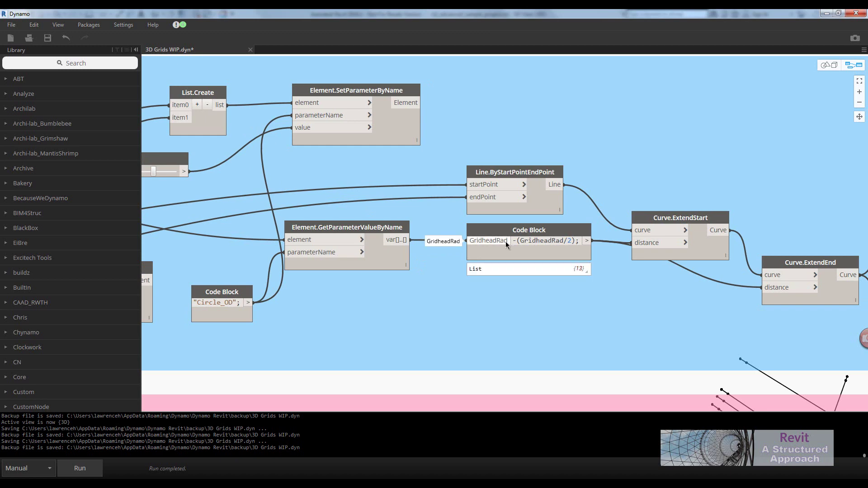
pyautogui.scroll(3, 701, 251)
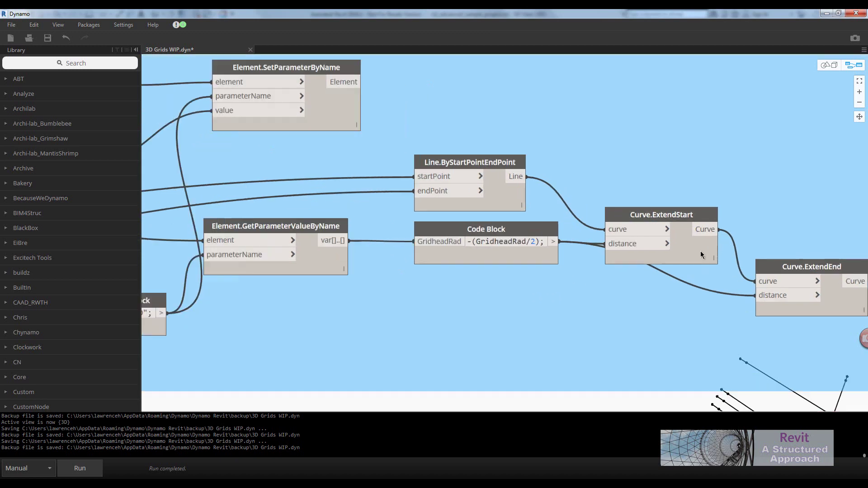
# - Reposition the Curve.ExtendStart and Curve.ExtendEnd nodes slightly in the Horizontal Grids group
pyautogui.click(663, 197)
pyautogui.moveTo(662, 194); pyautogui.dragTo(660, 186)
pyautogui.moveTo(756, 260); pyautogui.dragTo(633, 263, button='middle')
pyautogui.moveTo(744, 279); pyautogui.dragTo(739, 281)
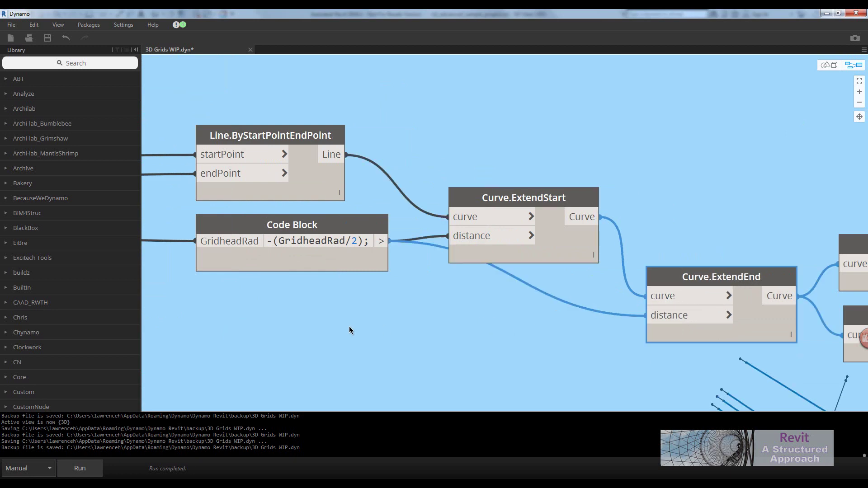
# - Compare the node layout of the Vertical Grids group with that of the Horizontal Grids group
pyautogui.scroll(-3, 553, 295)
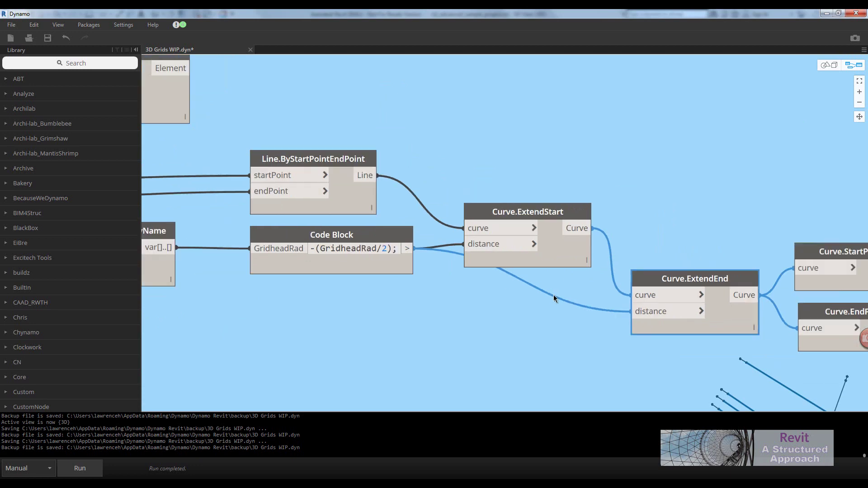
pyautogui.moveTo(553, 296); pyautogui.dragTo(175, 272, button='middle')
pyautogui.scroll(-7, 477, 282)
pyautogui.moveTo(480, 300); pyautogui.dragTo(660, 236, button='middle')
pyautogui.scroll(-3, 660, 240)
pyautogui.scroll(3, 234, 276)
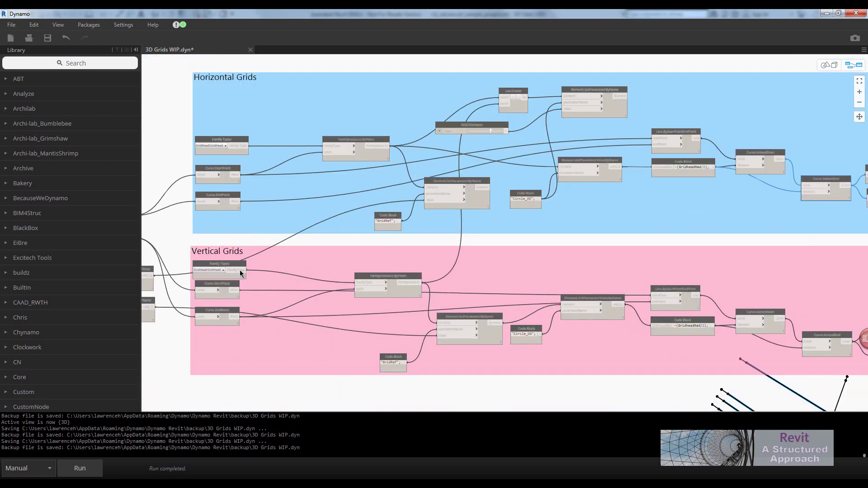
pyautogui.scroll(-3, 299, 296)
pyautogui.moveTo(507, 310); pyautogui.dragTo(489, 311, button='middle')
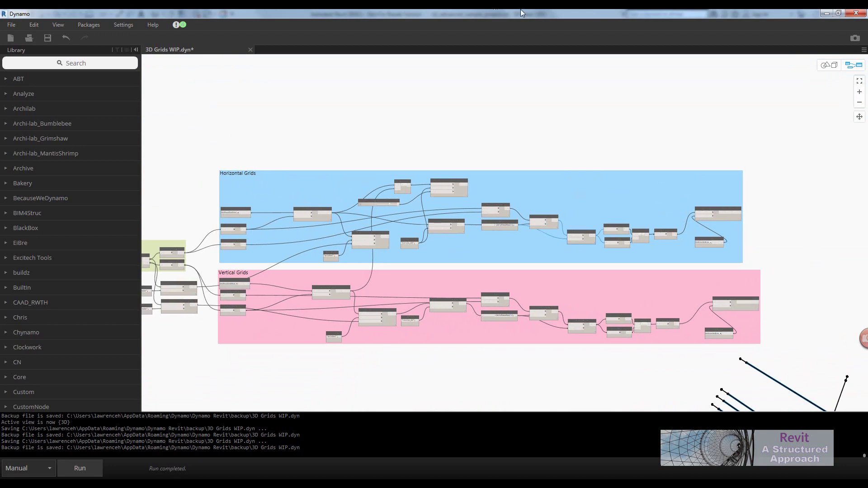
# - Switch to the Revit 3D view and inspect the GridRef and circle dimension properties of grid head B
pyautogui.doubleClick(644, 12)
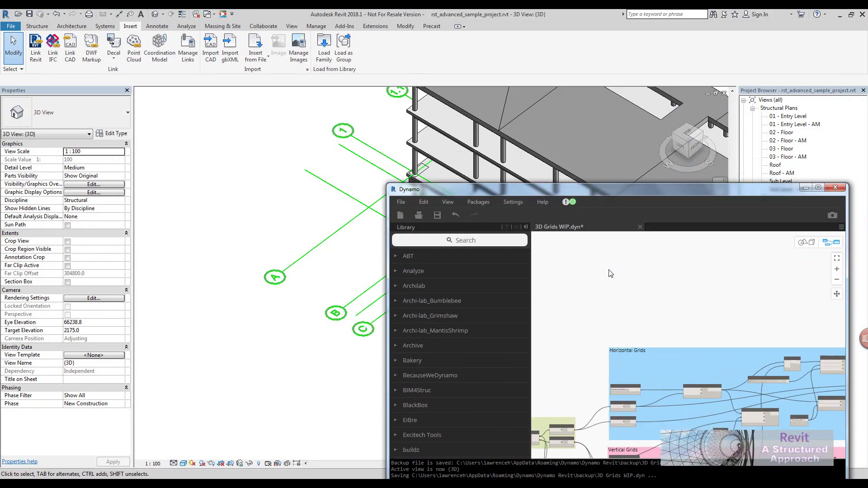
pyautogui.click(810, 190)
pyautogui.scroll(6, 309, 358)
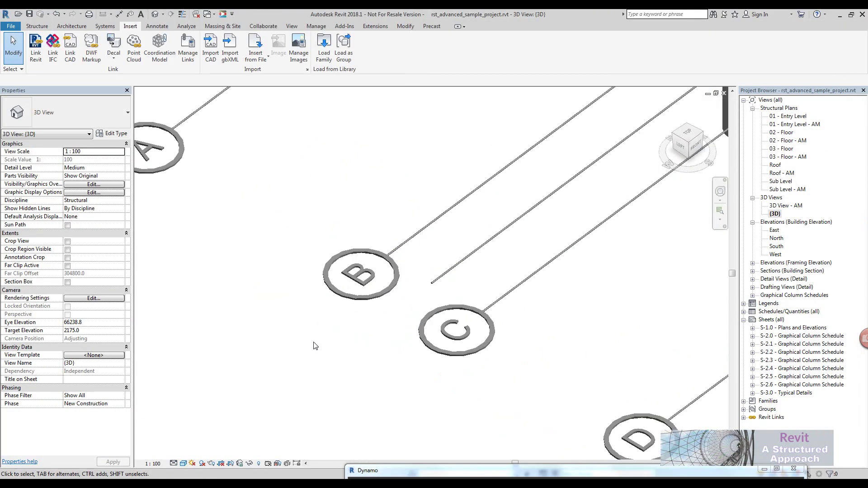
pyautogui.moveTo(336, 299); pyautogui.dragTo(544, 445, button='middle')
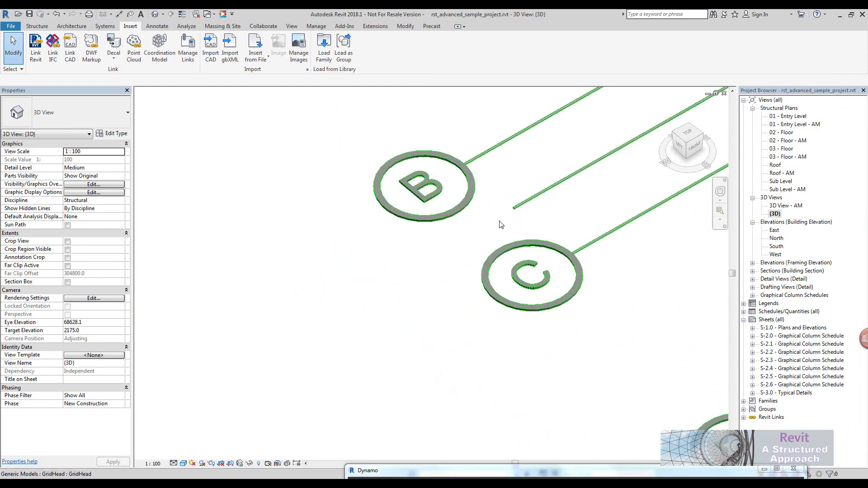
pyautogui.click(422, 185)
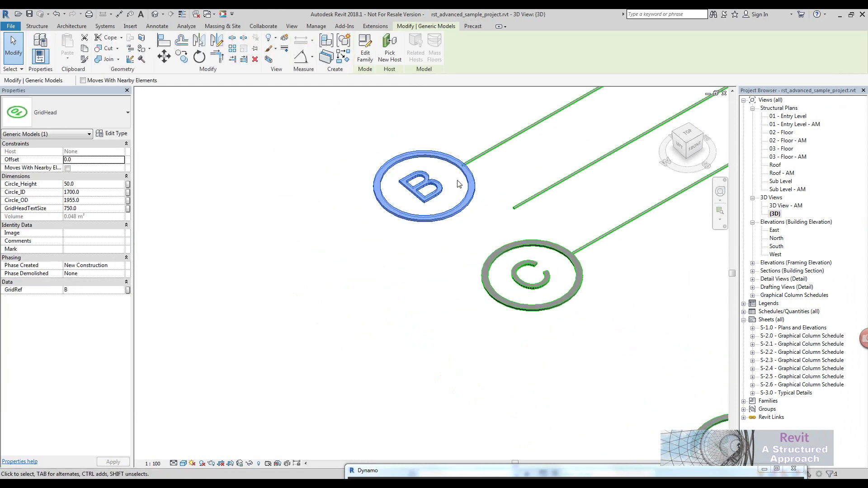
pyautogui.scroll(3, 453, 187)
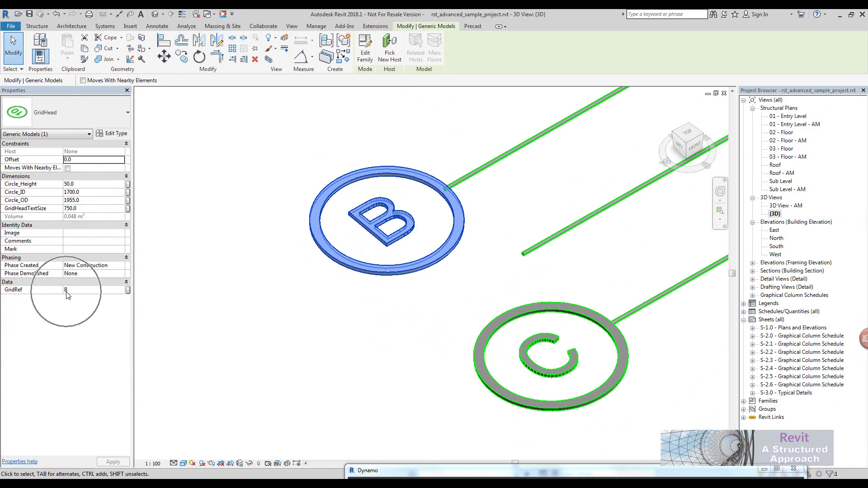
# - Open the GridHead family for editing, and from it open the nested 3DText family
pyautogui.moveTo(393, 244); pyautogui.dragTo(387, 259, button='middle')
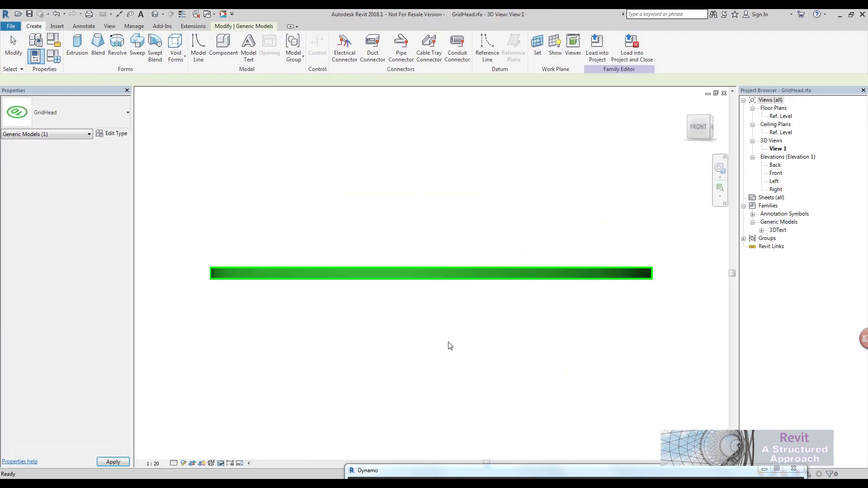
pyautogui.keyDown('shift'); pyautogui.moveTo(448, 345); pyautogui.dragTo(533, 302, button='middle'); pyautogui.keyUp('shift')
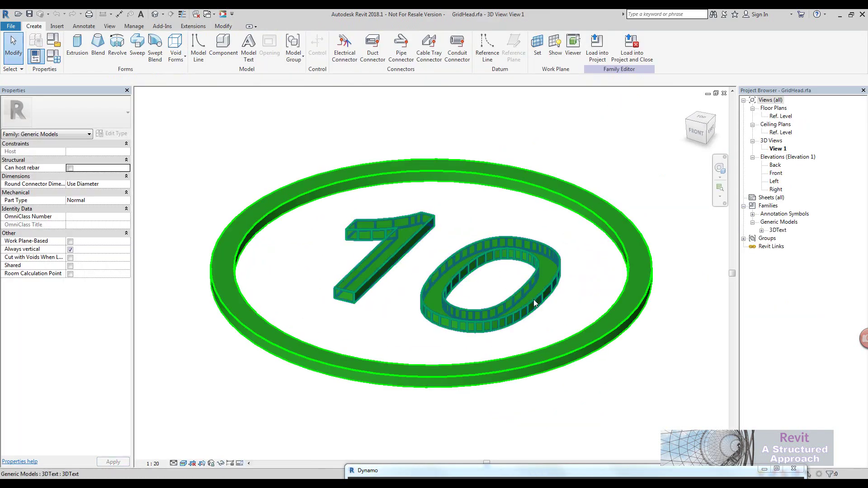
pyautogui.click(535, 302)
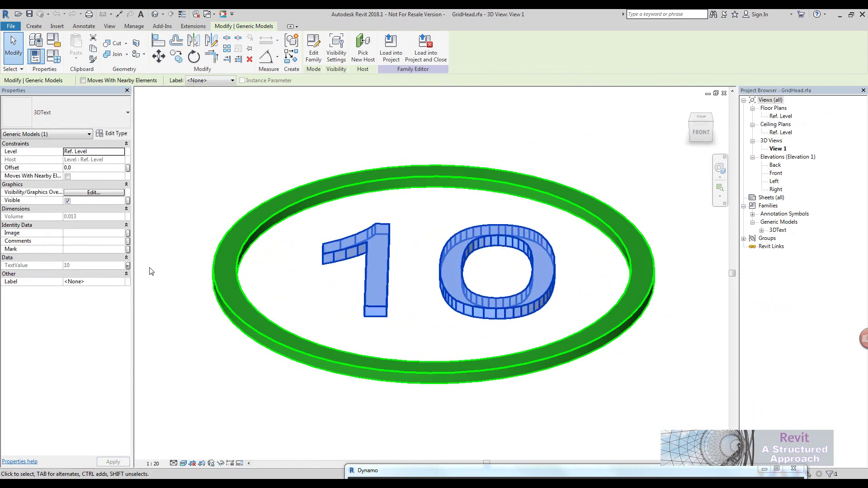
pyautogui.moveTo(194, 227); pyautogui.dragTo(184, 228, button='middle')
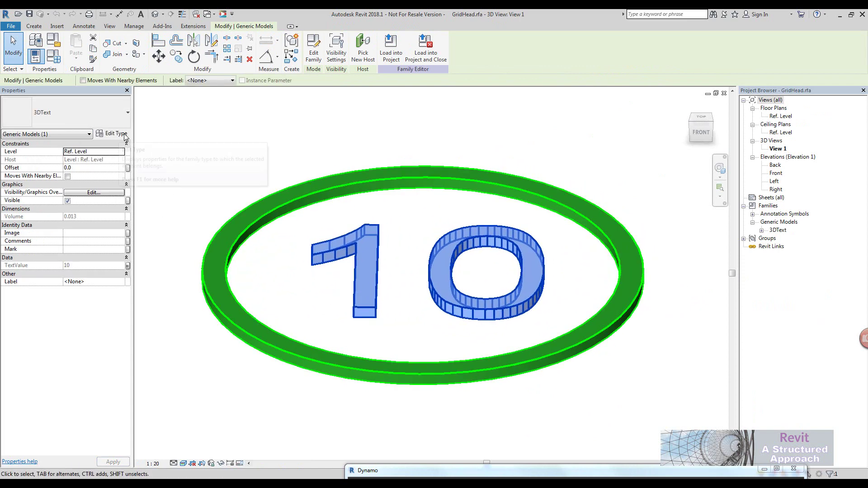
pyautogui.click(312, 63)
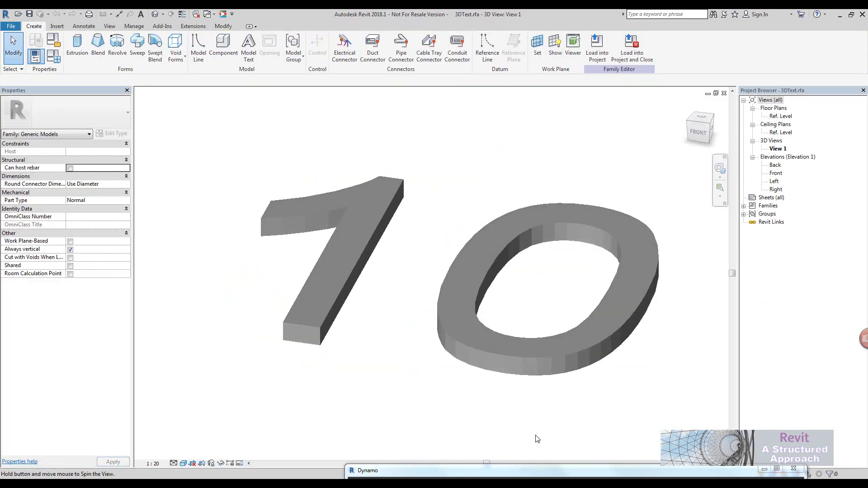
# - Inspect the model text's 3DGrids subcategory and the family parameter associated with its Text property, keeping the TextValue association
pyautogui.click(534, 358)
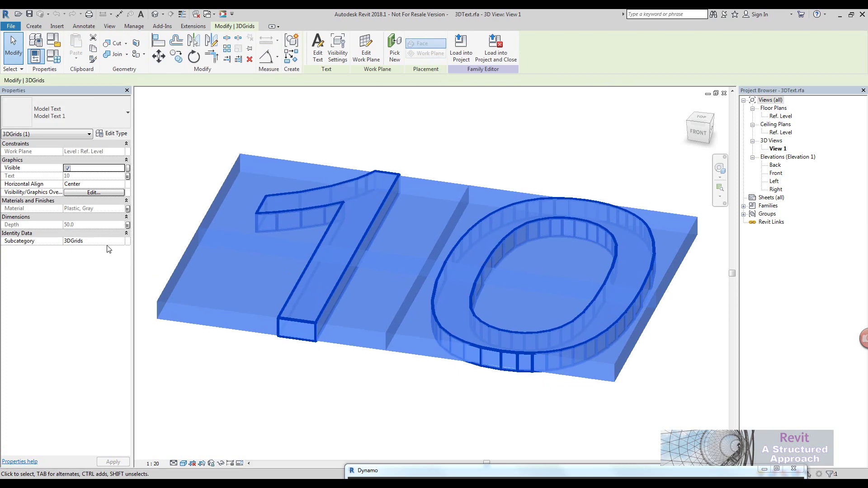
pyautogui.click(73, 243)
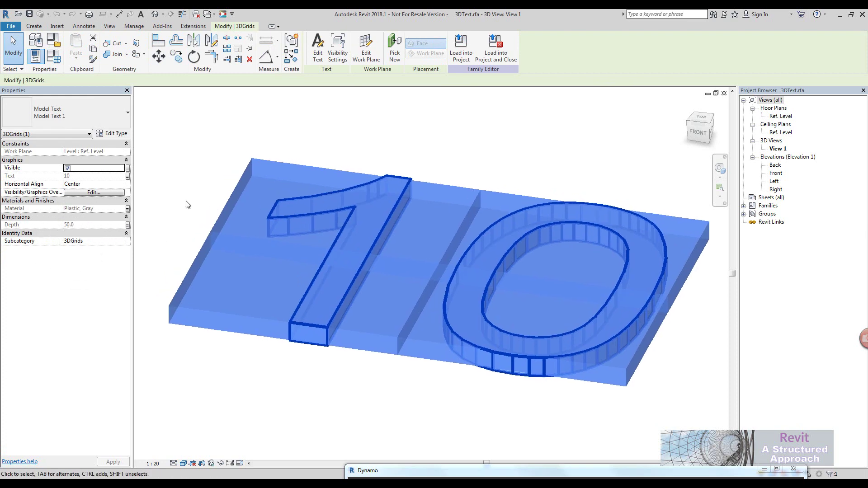
pyautogui.click(204, 218)
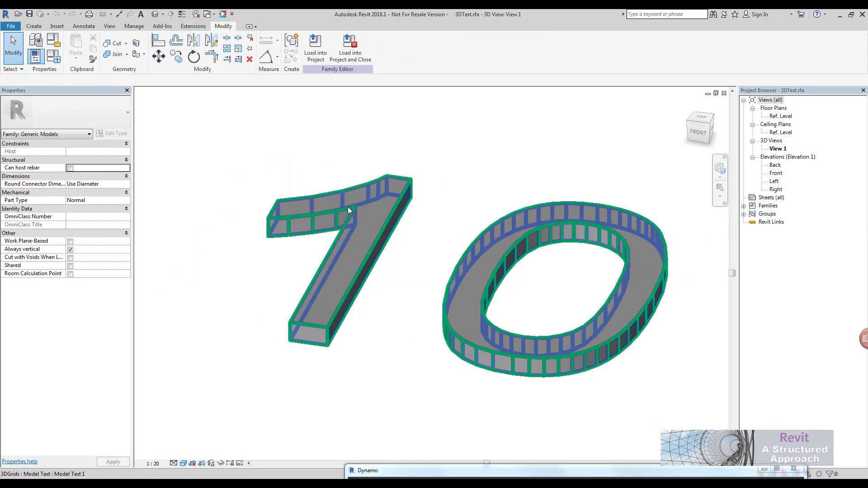
pyautogui.click(305, 245)
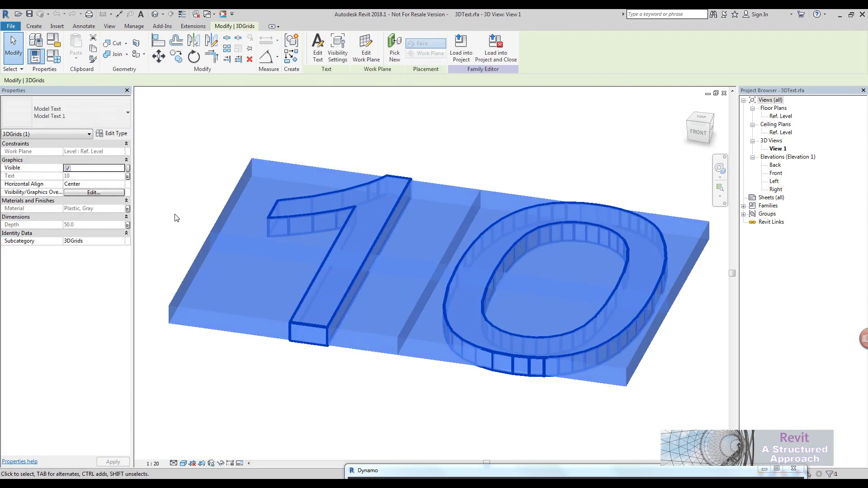
pyautogui.moveTo(175, 215); pyautogui.dragTo(203, 221, button='middle')
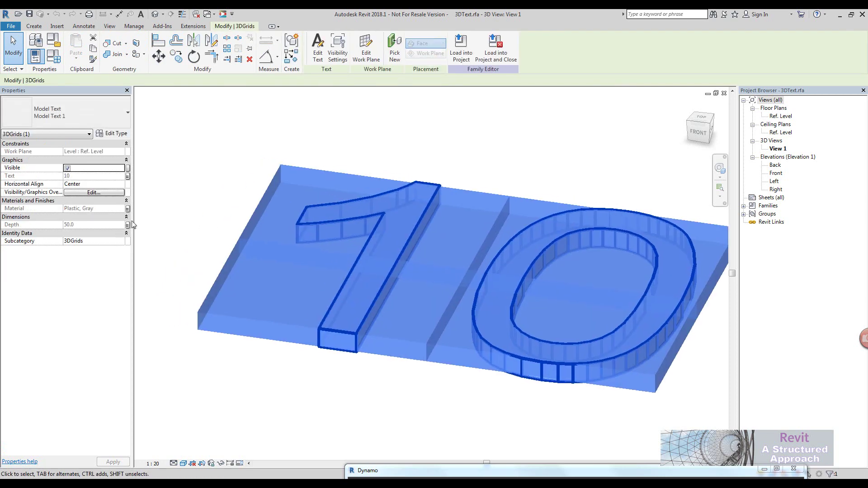
pyautogui.click(128, 176)
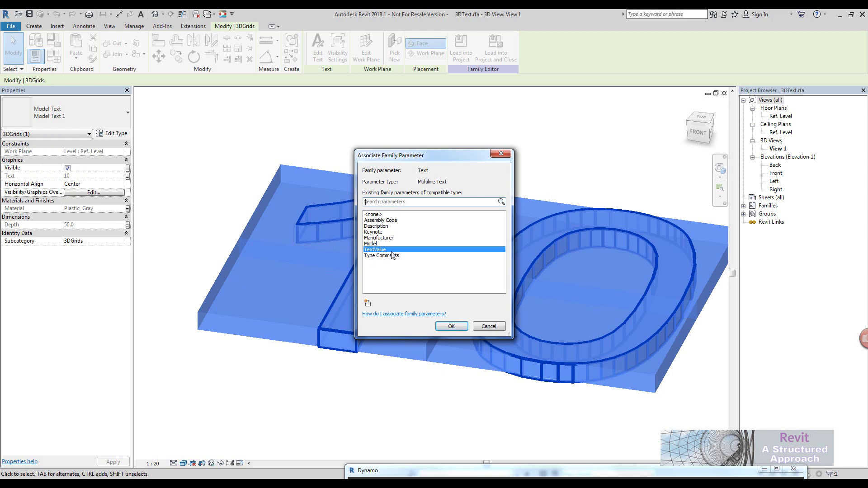
pyautogui.click(441, 330)
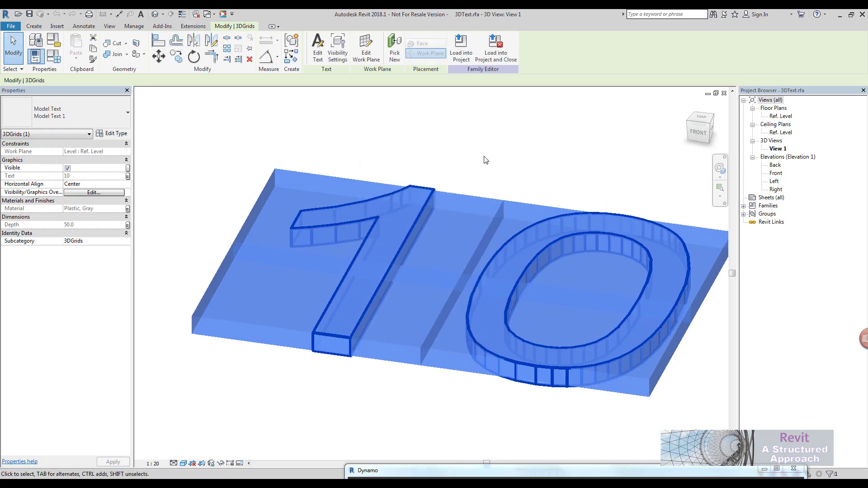
# - Set the 3DText family's default TextValue parameter to 99 and apply it to the model text
pyautogui.click(175, 120)
pyautogui.click(54, 56)
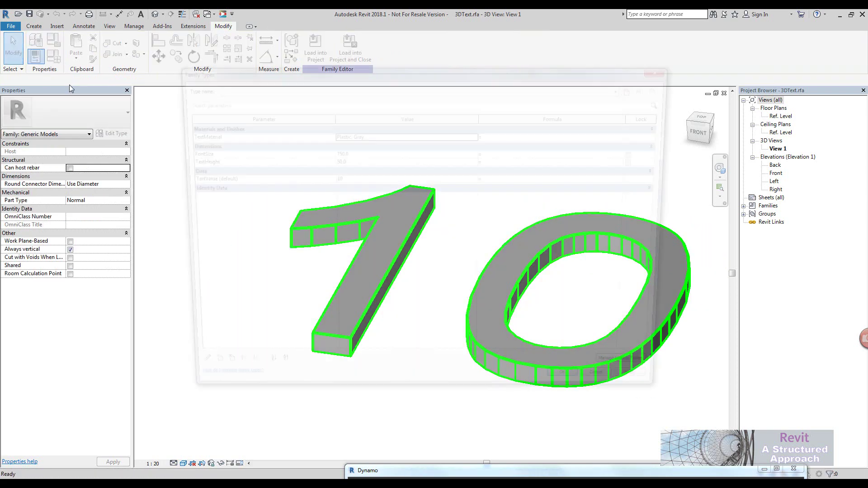
pyautogui.click(335, 179)
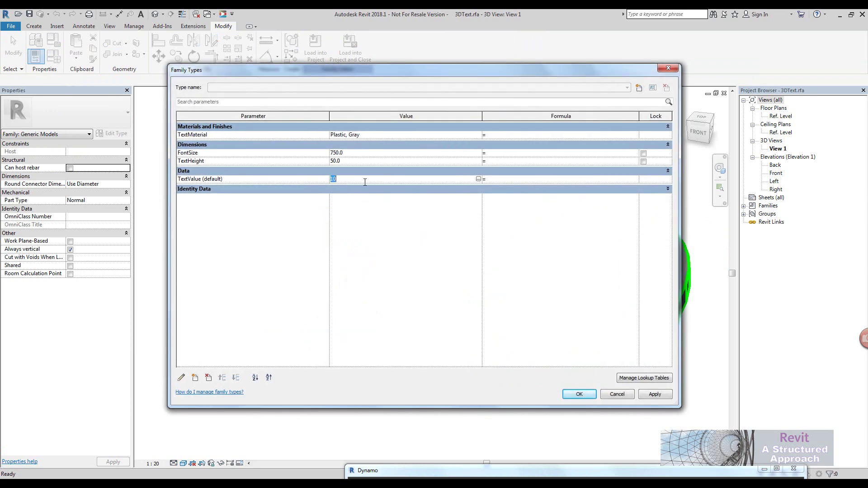
pyautogui.moveTo(489, 71); pyautogui.dragTo(389, 222)
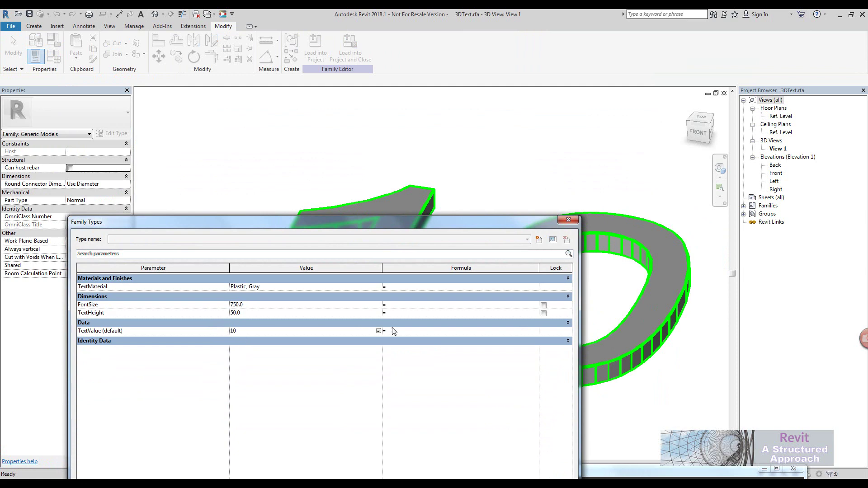
pyautogui.click(379, 331)
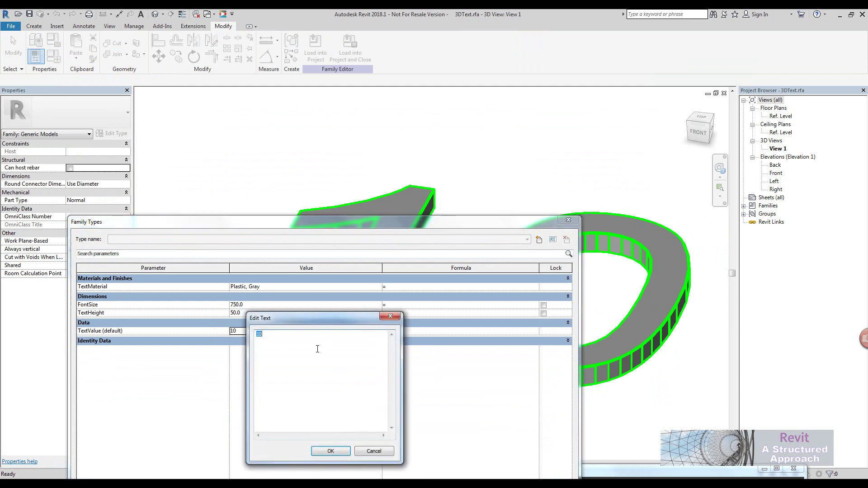
pyautogui.write('99')
pyautogui.click(348, 449)
pyautogui.moveTo(525, 217); pyautogui.dragTo(302, 29)
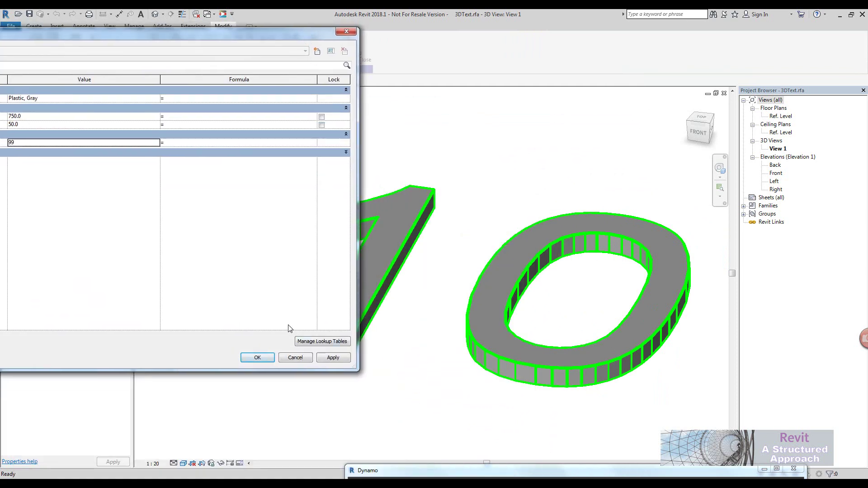
pyautogui.click(257, 357)
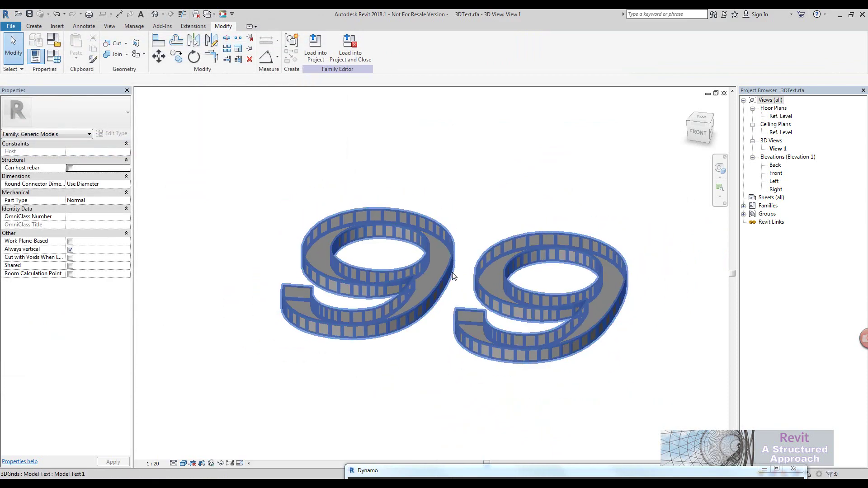
# - Close the 3DText family without saving, and review the type properties of the 3DText type nested in the GridHead family
pyautogui.click(724, 93)
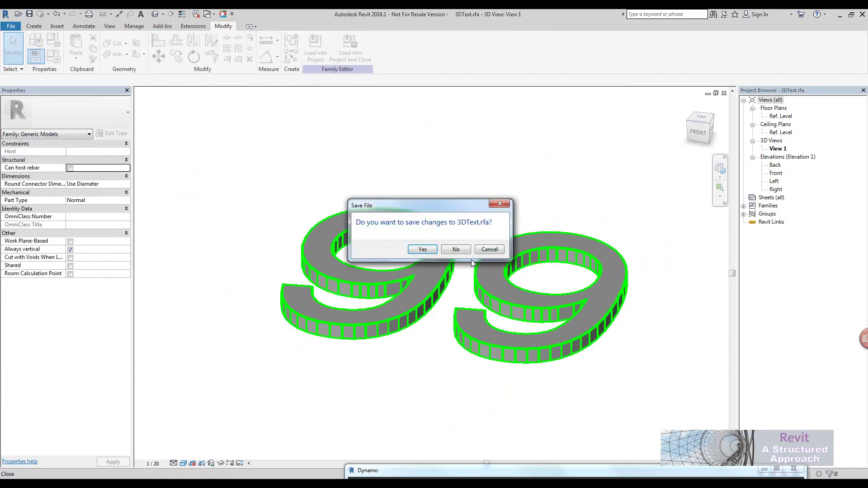
pyautogui.click(456, 249)
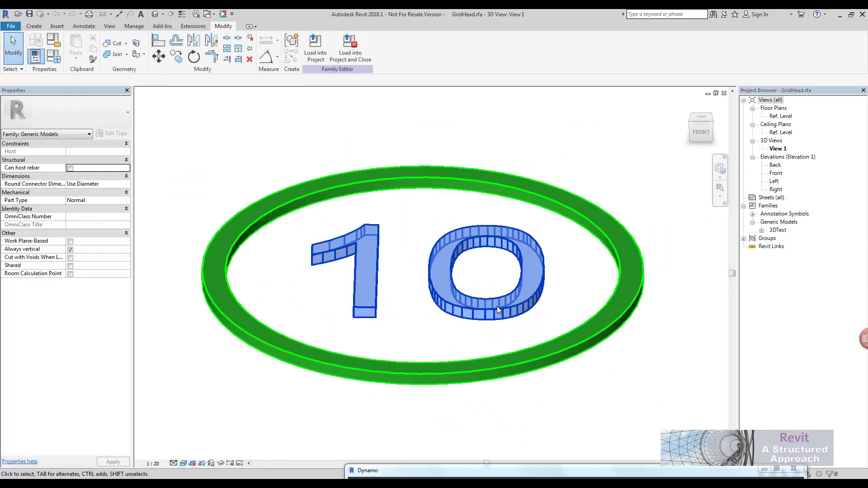
pyautogui.click(762, 231)
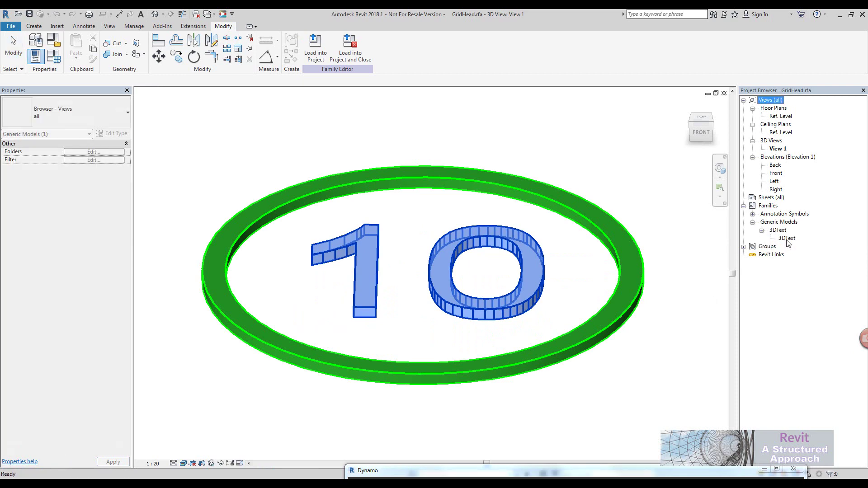
pyautogui.rightClick(783, 238)
pyautogui.click(808, 317)
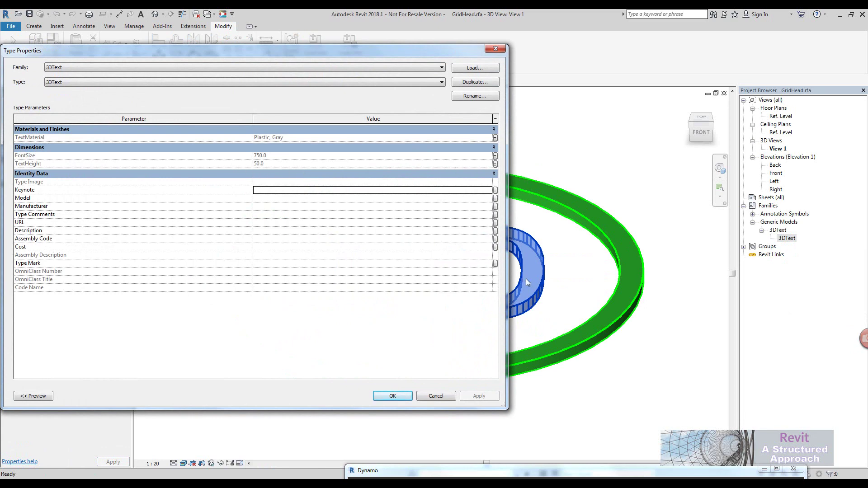
pyautogui.click(443, 396)
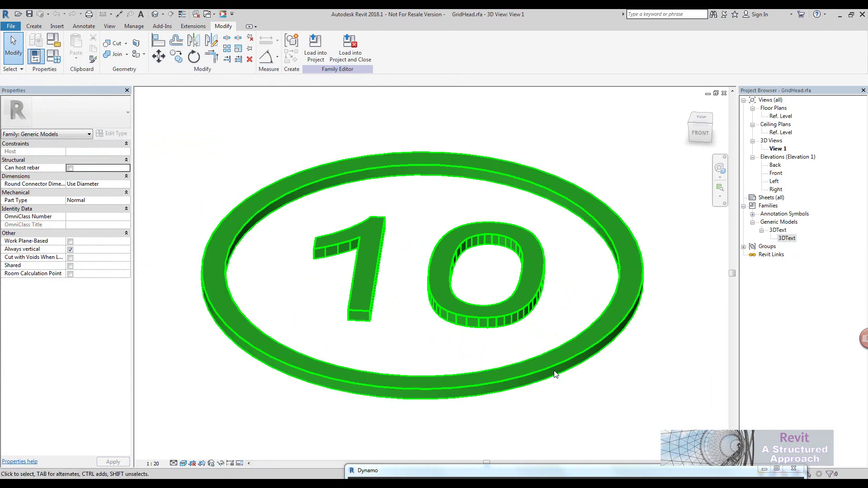
# - Close the GridHead family to return to the project's 3D view
pyautogui.click(553, 372)
pyautogui.click(559, 408)
pyautogui.scroll(-1, 516, 301)
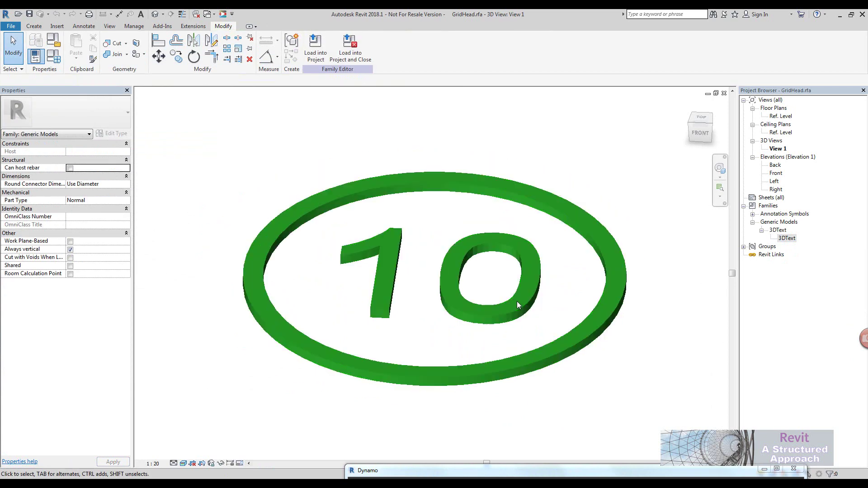
pyautogui.scroll(-2, 516, 302)
pyautogui.click(725, 93)
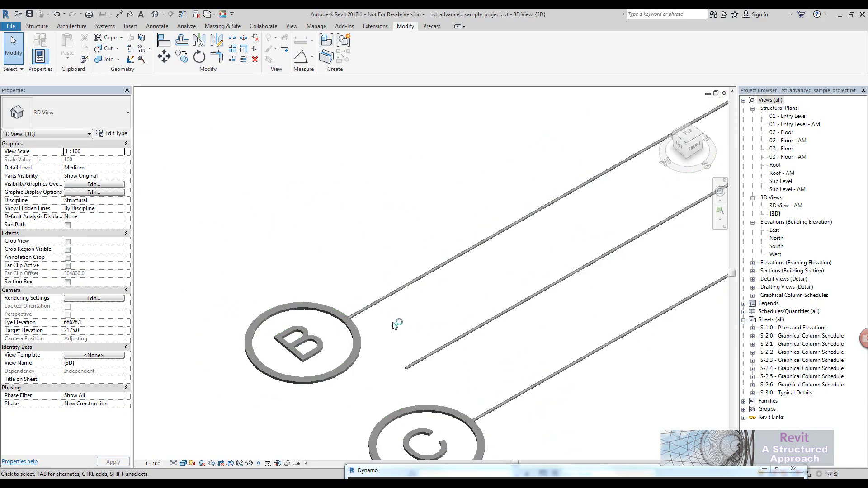
# - Select the 3D grid line attached to grid head B and open its GridLine family for editing
pyautogui.click(392, 295)
pyautogui.scroll(-2, 455, 299)
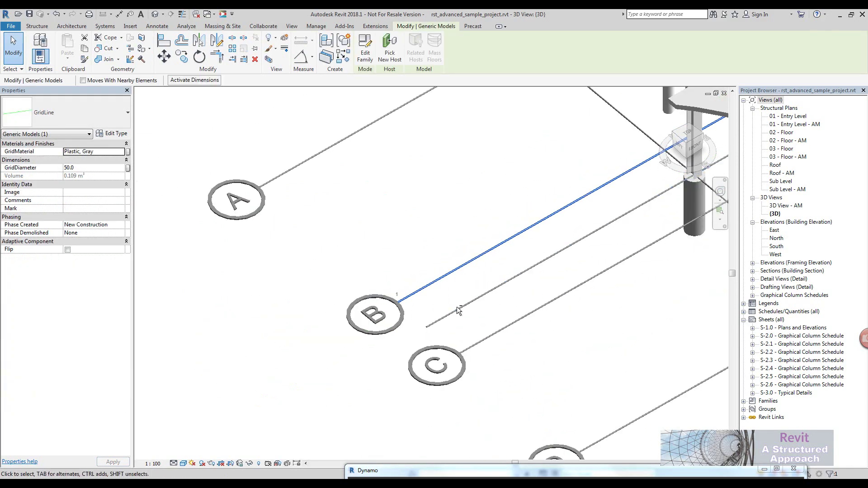
pyautogui.keyDown('shift'); pyautogui.moveTo(456, 307); pyautogui.dragTo(427, 361, button='middle'); pyautogui.keyUp('shift')
pyautogui.scroll(-2, 427, 362)
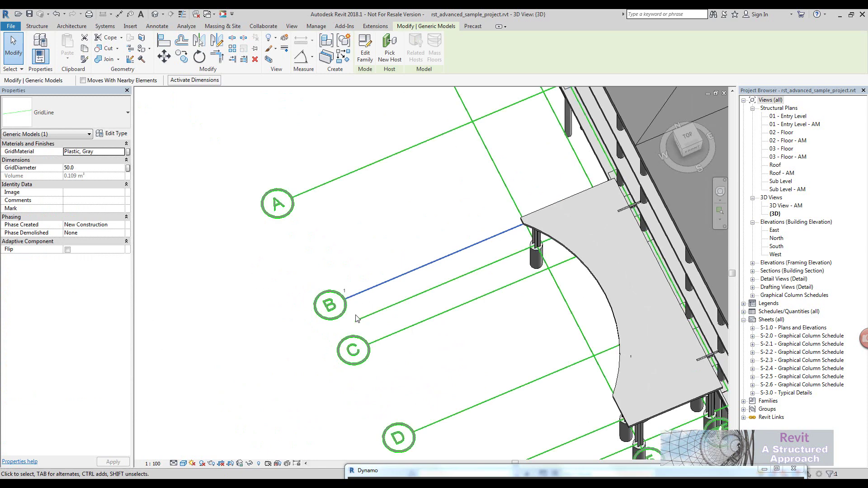
pyautogui.scroll(6, 357, 319)
pyautogui.click(481, 296)
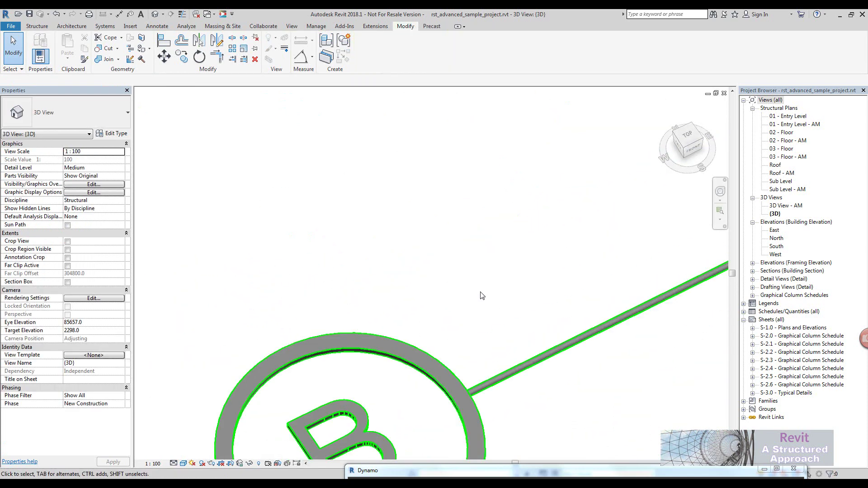
pyautogui.click(500, 381)
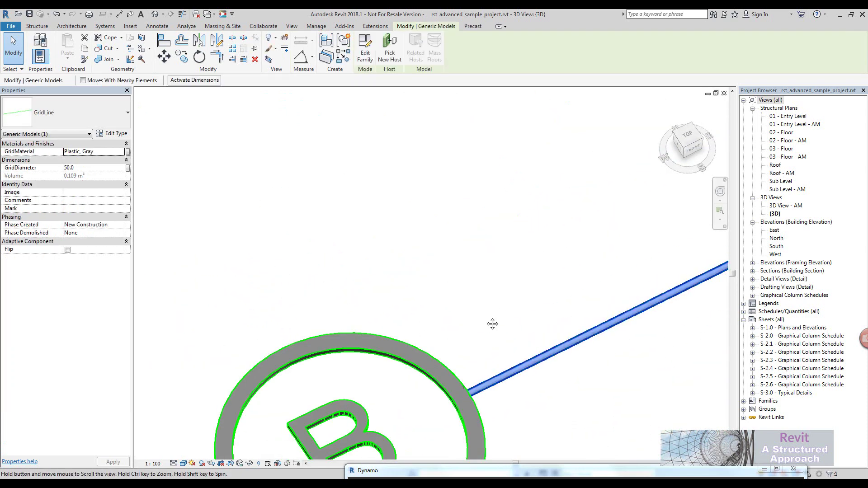
pyautogui.click(365, 48)
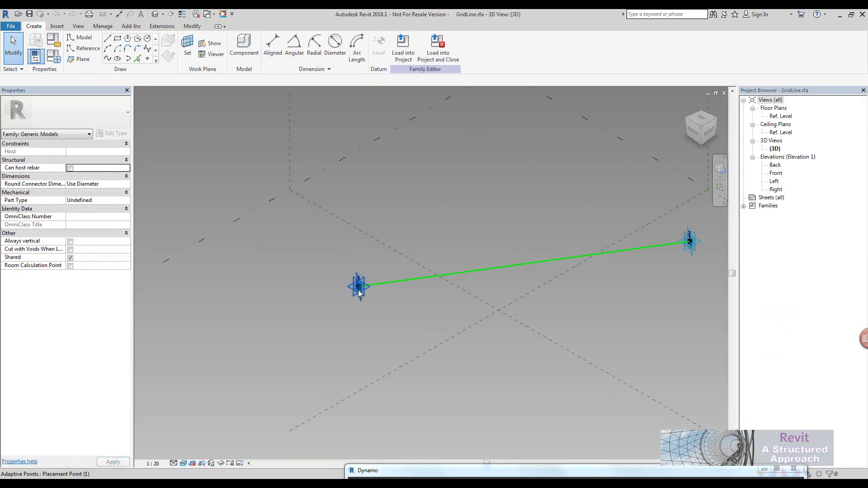
# - Inspect the GridLine family's adaptive points and the GridDiameter dimension at placement point 1
pyautogui.moveTo(359, 293)
pyautogui.keyDown('shift'); pyautogui.mouseDown(button='middle')
pyautogui.moveTo(406, 315)
pyautogui.moveTo(408, 347)
pyautogui.moveTo(314, 316)
pyautogui.moveTo(355, 298)
pyautogui.mouseUp(button='middle'); pyautogui.keyUp('shift')
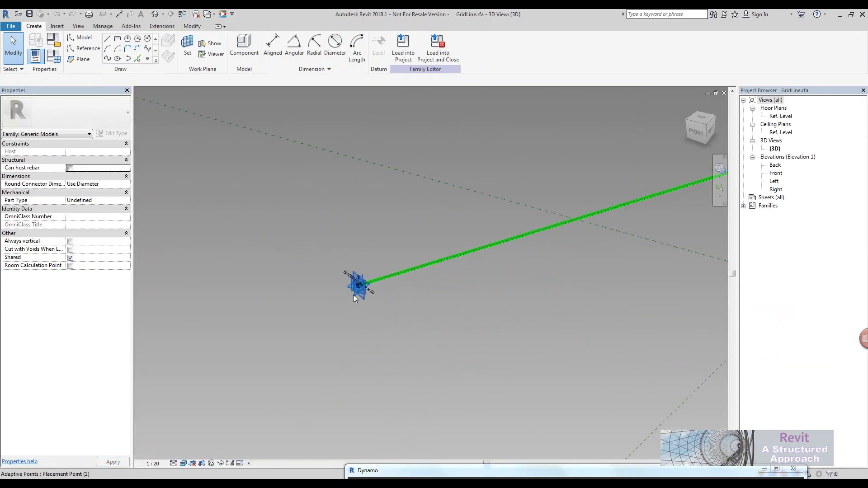
pyautogui.scroll(8, 355, 298)
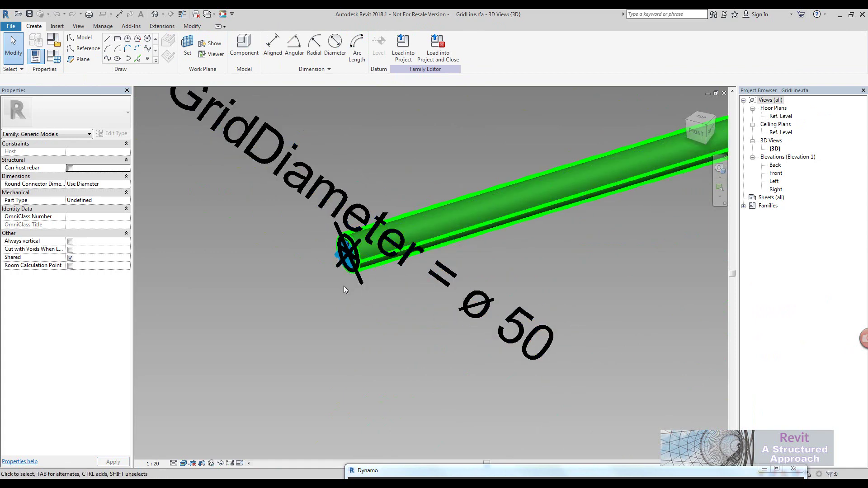
pyautogui.scroll(-2, 345, 290)
pyautogui.scroll(3, 349, 285)
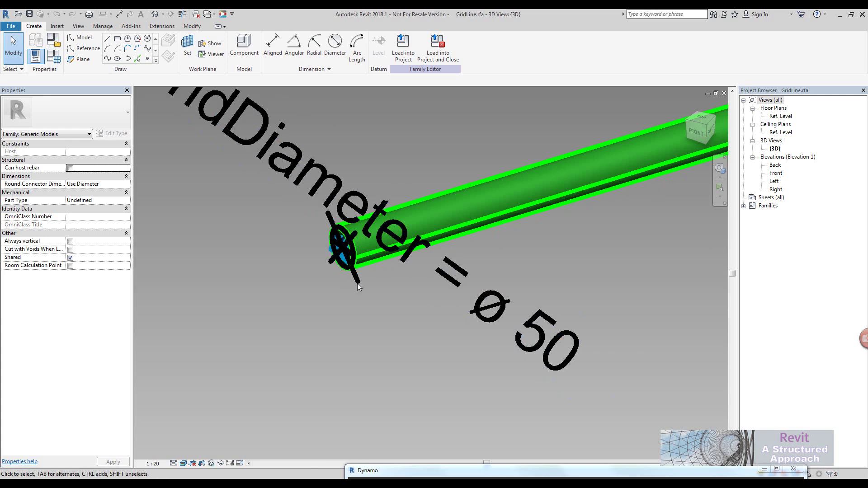
pyautogui.scroll(-10, 362, 292)
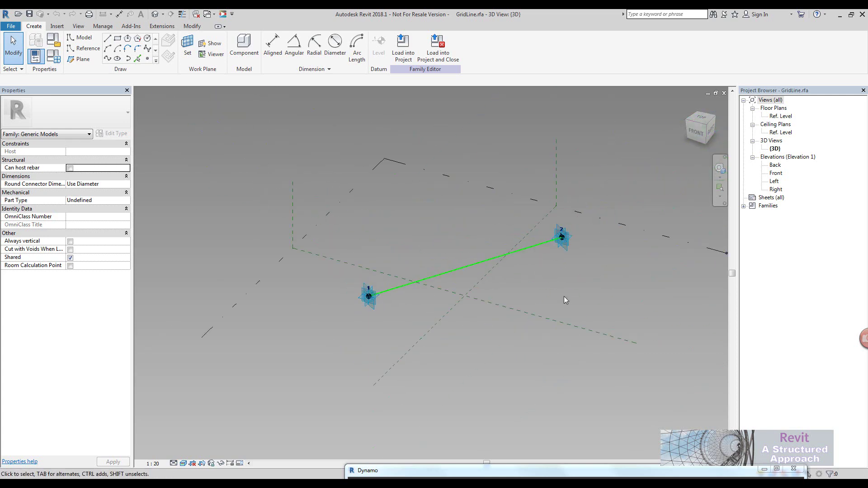
pyautogui.moveTo(564, 297); pyautogui.dragTo(555, 287, button='middle')
# - Place two reference points in front of the existing grid line and make them adaptive
pyautogui.click(148, 58)
pyautogui.click(447, 349)
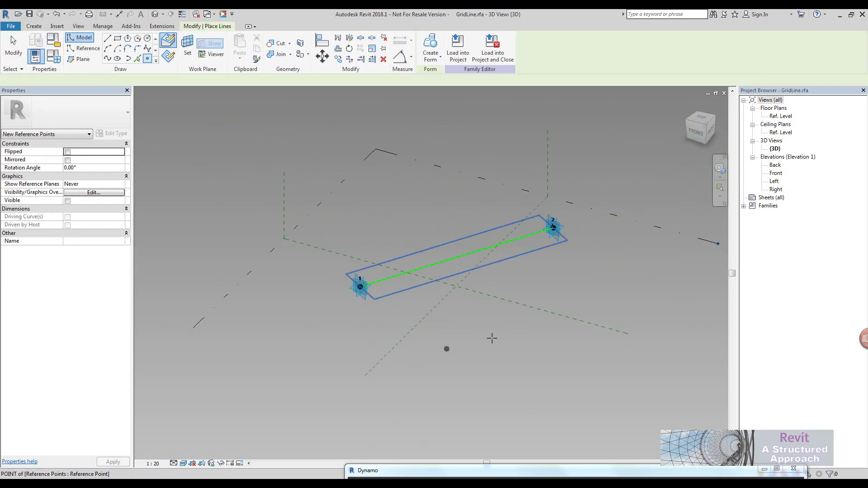
pyautogui.click(521, 329)
pyautogui.press('Escape')
pyautogui.moveTo(411, 303); pyautogui.dragTo(585, 373)
pyautogui.click(472, 45)
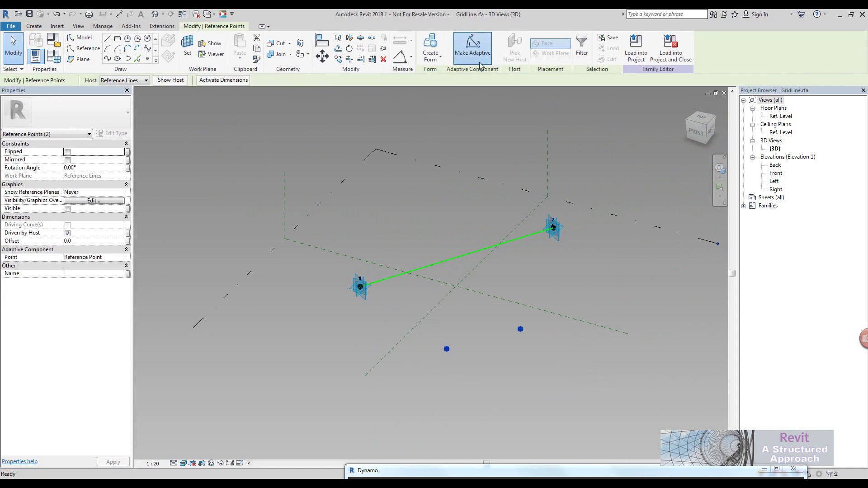
pyautogui.click(581, 381)
# - Connect the two new adaptive points with a line and inspect it from other angles
pyautogui.scroll(3, 484, 326)
pyautogui.moveTo(367, 286); pyautogui.dragTo(610, 385)
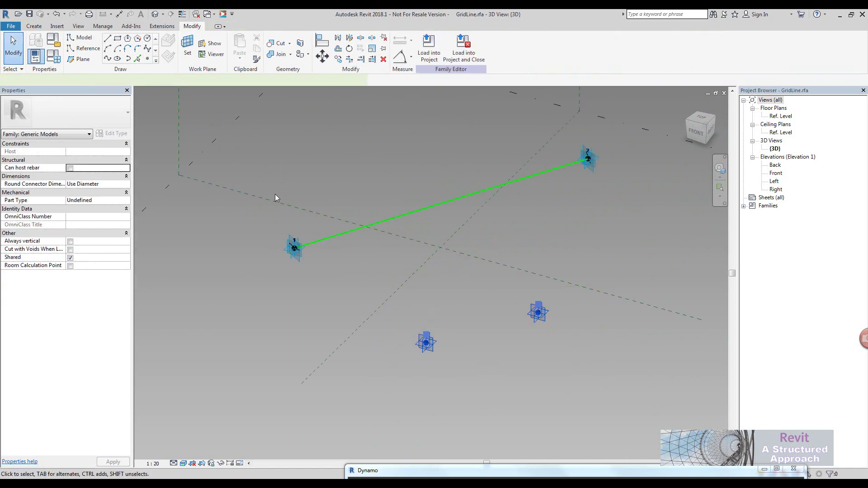
pyautogui.click(516, 363)
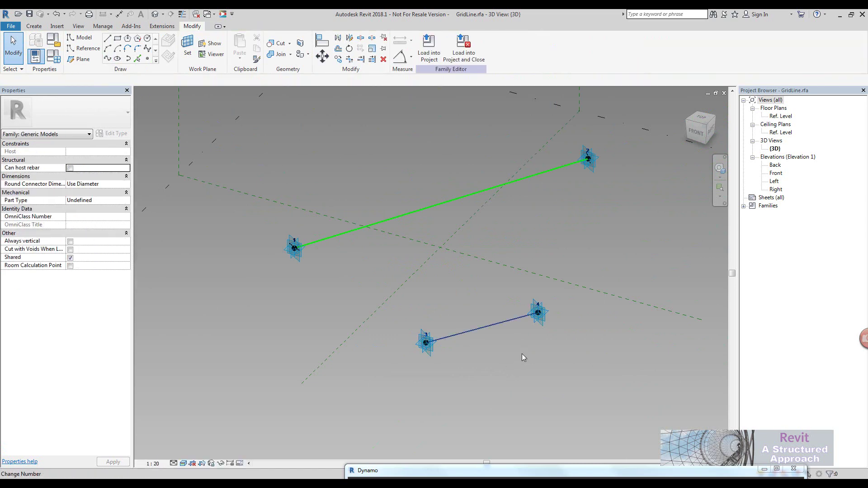
pyautogui.keyDown('shift'); pyautogui.moveTo(522, 353); pyautogui.dragTo(477, 365, button='middle'); pyautogui.keyUp('shift')
pyautogui.scroll(3, 473, 337)
pyautogui.keyDown('shift'); pyautogui.moveTo(658, 248); pyautogui.dragTo(536, 376, button='middle'); pyautogui.keyUp('shift')
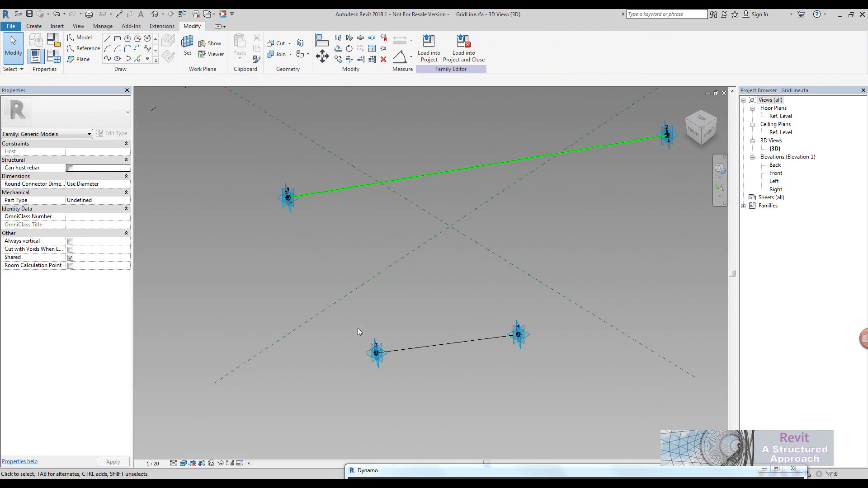
# - Delete the trial line and both of its adaptive points, leaving the original grid line in place
pyautogui.moveTo(358, 327); pyautogui.dragTo(571, 381)
pyautogui.press('Delete')
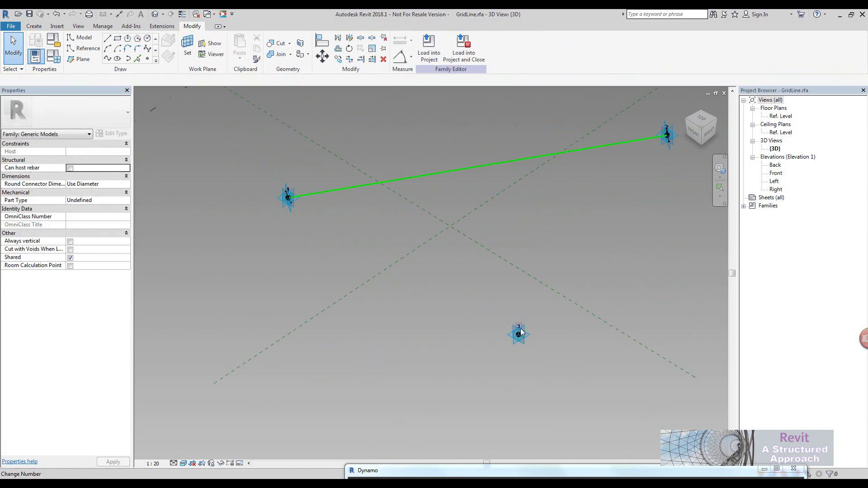
pyautogui.click(518, 327)
pyautogui.click(523, 344)
pyautogui.click(486, 248)
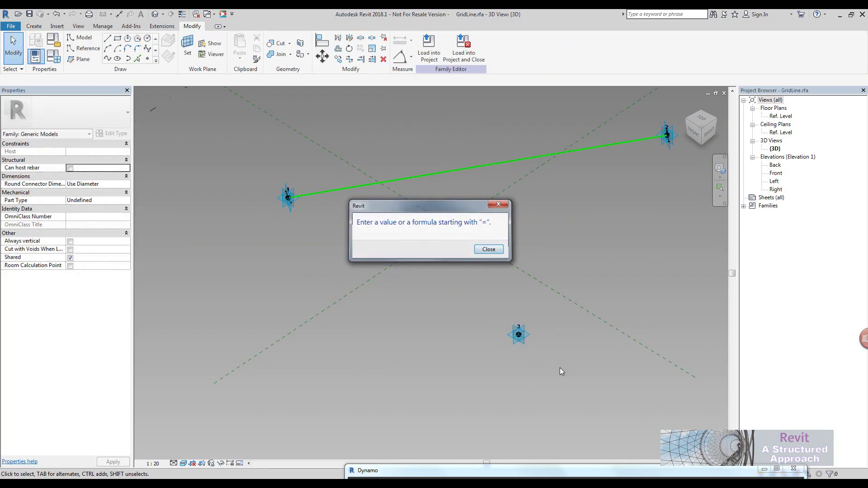
pyautogui.moveTo(559, 368); pyautogui.dragTo(448, 299)
pyautogui.press('Delete')
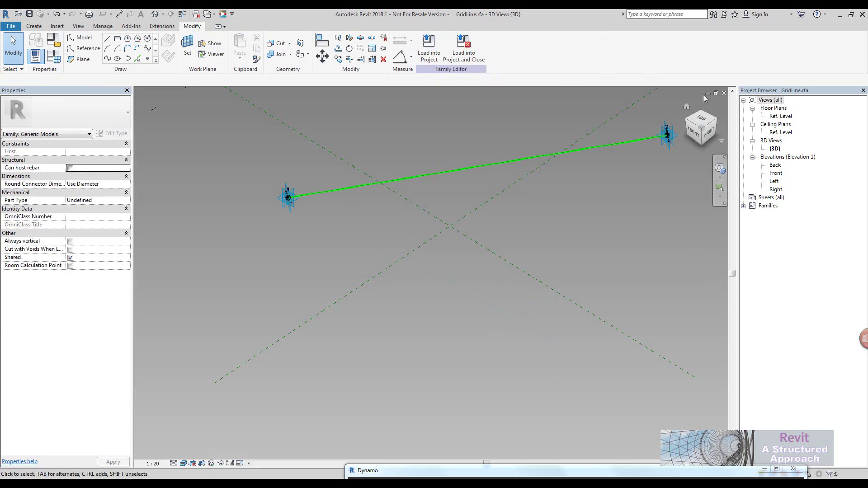
# - Close the GridLine family without saving and show the whole project with its grids from above
pyautogui.click(724, 93)
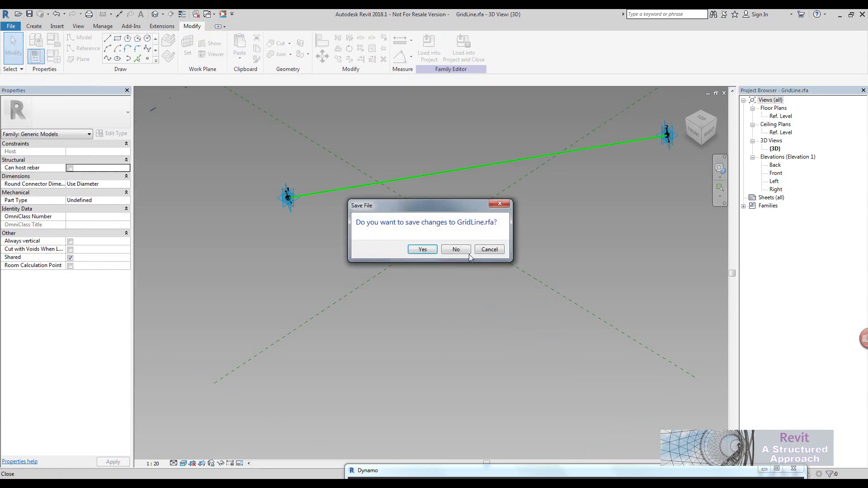
pyautogui.click(457, 250)
pyautogui.scroll(-5, 520, 342)
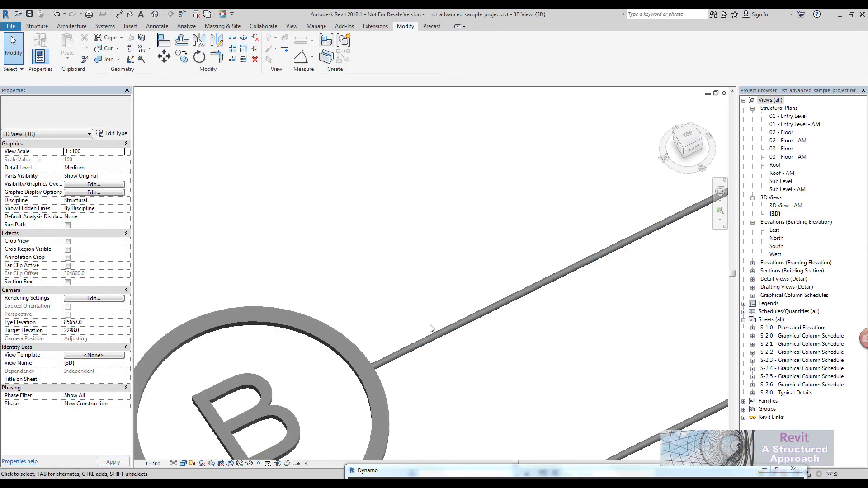
pyautogui.scroll(-3, 456, 342)
pyautogui.keyDown('shift'); pyautogui.moveTo(455, 342); pyautogui.dragTo(497, 325, button='middle'); pyautogui.keyUp('shift')
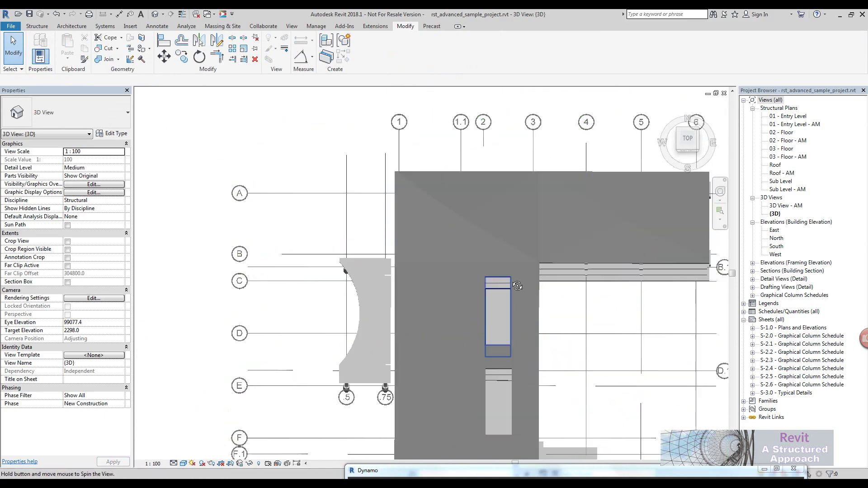
pyautogui.scroll(-2, 525, 309)
# - Hide the 3DGrids subcategory of Generic Models in the 3D view's visibility overrides and apply it
pyautogui.press('v')
pyautogui.press('g')
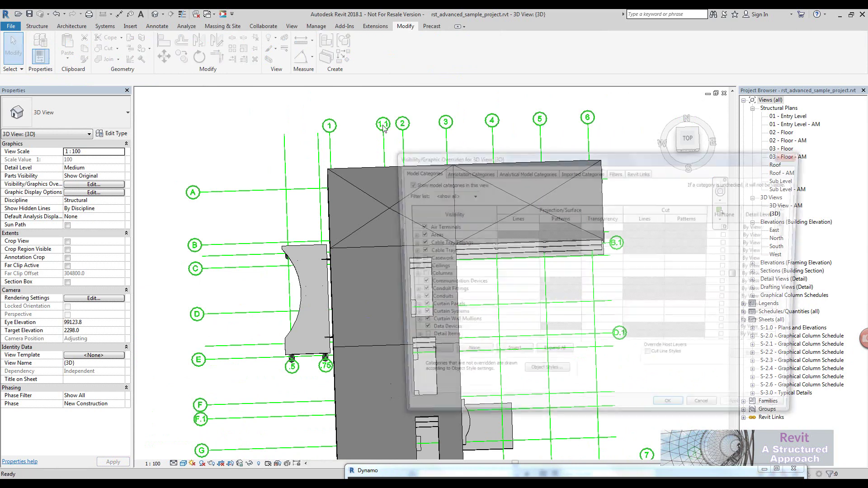
pyautogui.moveTo(455, 159); pyautogui.dragTo(539, 67)
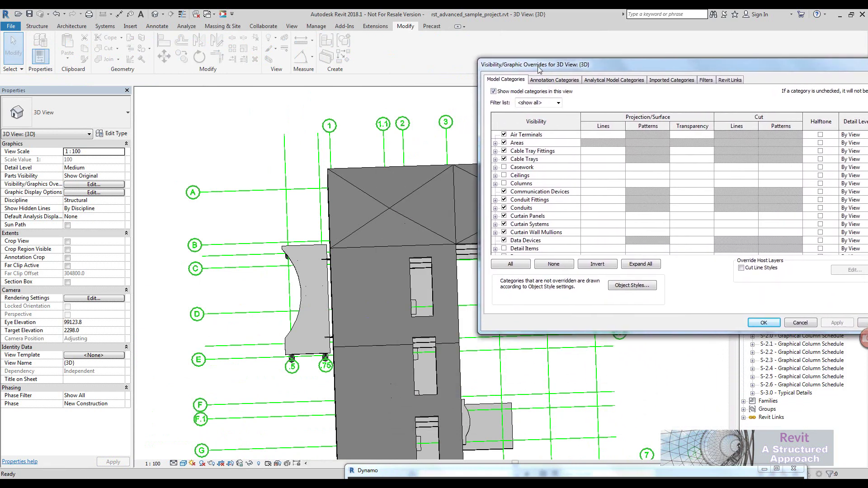
pyautogui.scroll(-9, 539, 235)
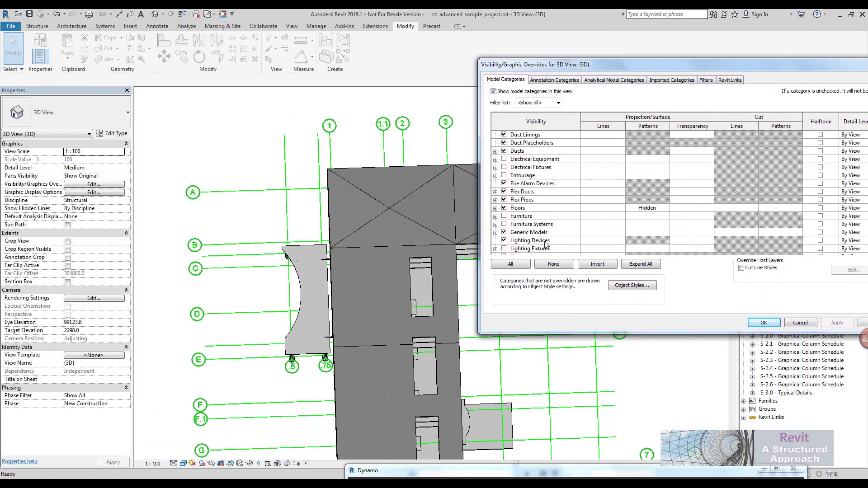
pyautogui.click(495, 184)
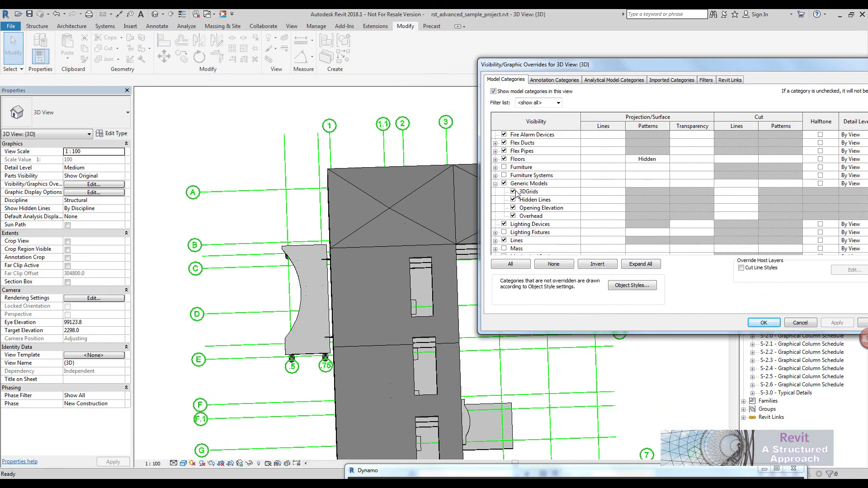
pyautogui.click(513, 192)
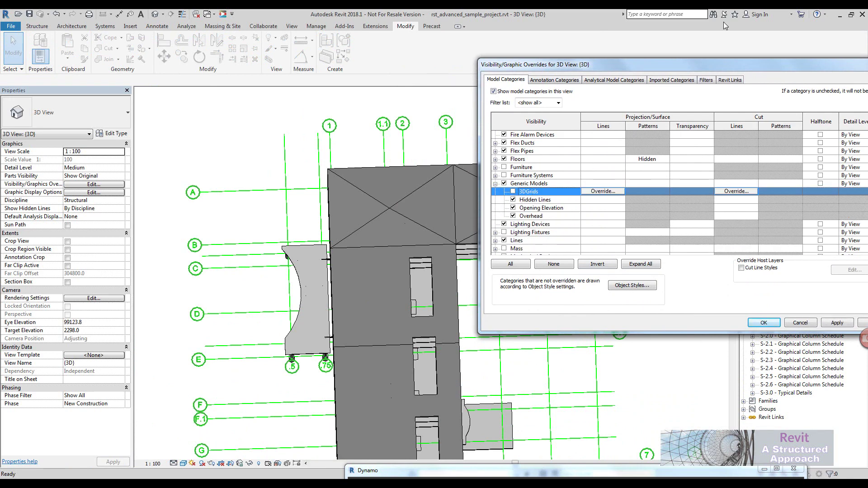
pyautogui.moveTo(729, 60); pyautogui.dragTo(684, 59)
pyautogui.click(791, 322)
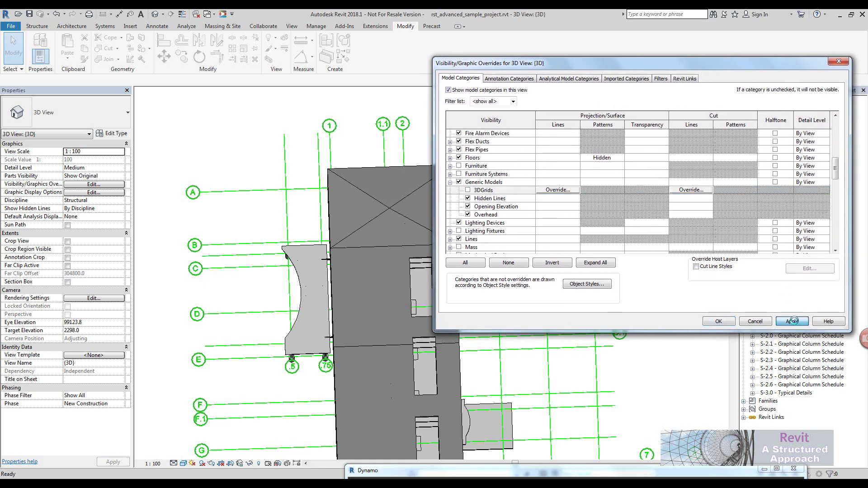
# - Turn the 3DGrids subcategory's visibility back on and accept the visibility overrides
pyautogui.click(468, 198)
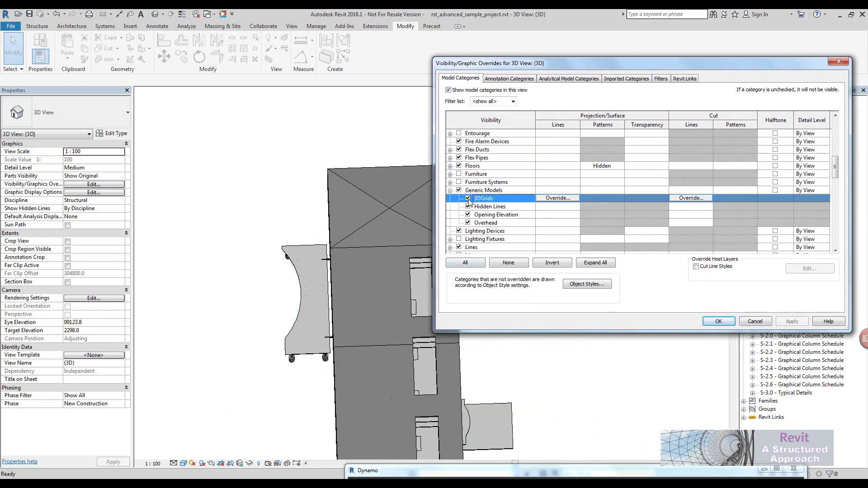
pyautogui.click(792, 321)
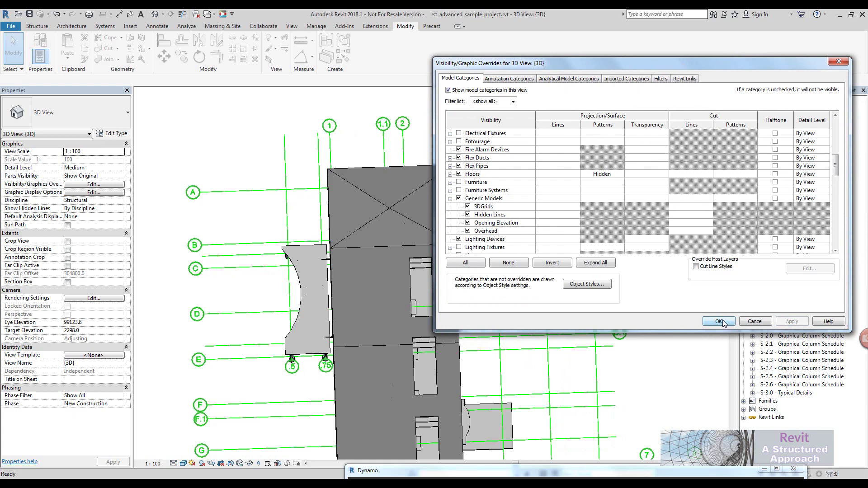
pyautogui.click(719, 321)
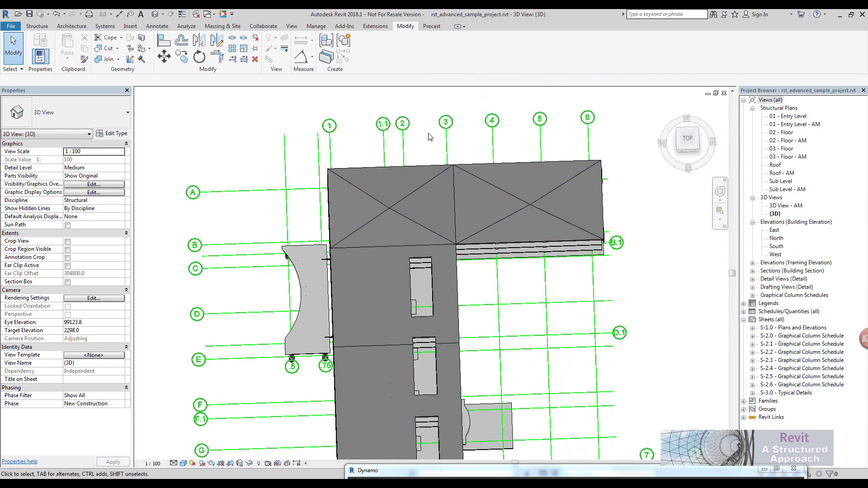
# - Examine the building with its 3D grid lines and grid heads from an angled 3D view
pyautogui.moveTo(646, 150); pyautogui.dragTo(637, 166, button='middle')
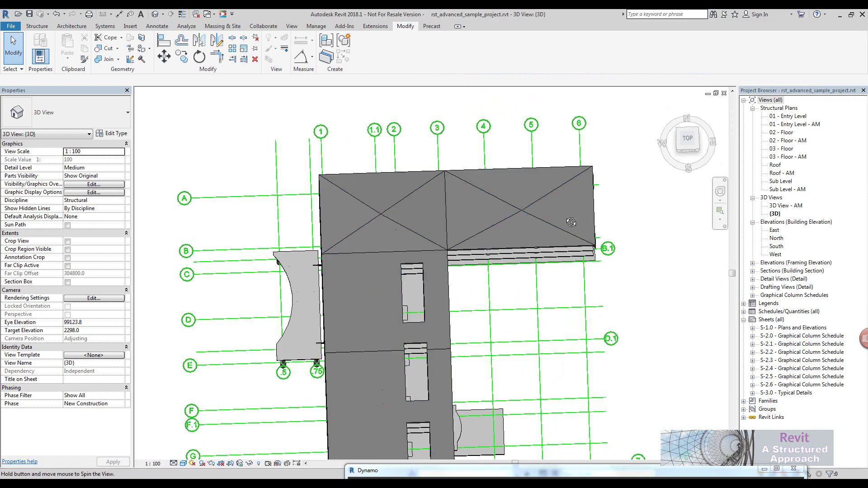
pyautogui.keyDown('shift'); pyautogui.moveTo(571, 221); pyautogui.dragTo(241, 313, button='middle'); pyautogui.keyUp('shift')
pyautogui.keyDown('shift'); pyautogui.moveTo(450, 277); pyautogui.dragTo(633, 228, button='middle'); pyautogui.keyUp('shift')
pyautogui.scroll(2, 570, 255)
pyautogui.scroll(-1, 629, 229)
pyautogui.scroll(-1, 620, 231)
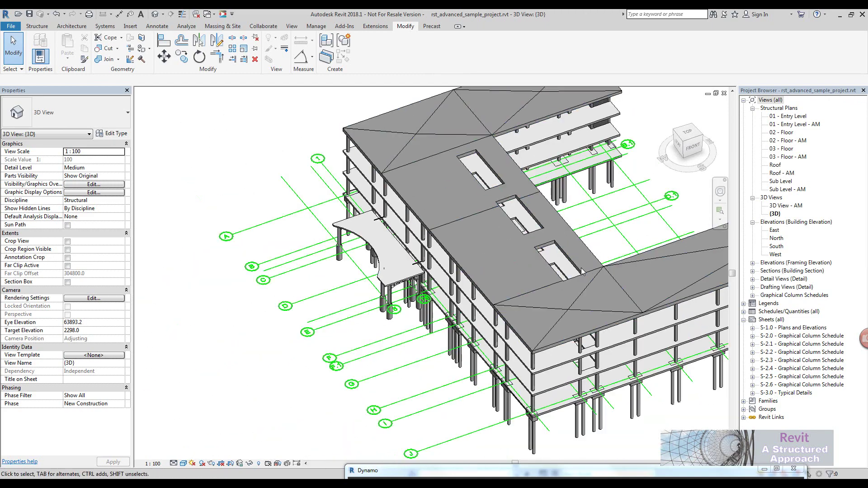
pyautogui.scroll(1, 587, 273)
pyautogui.scroll(-1, 529, 294)
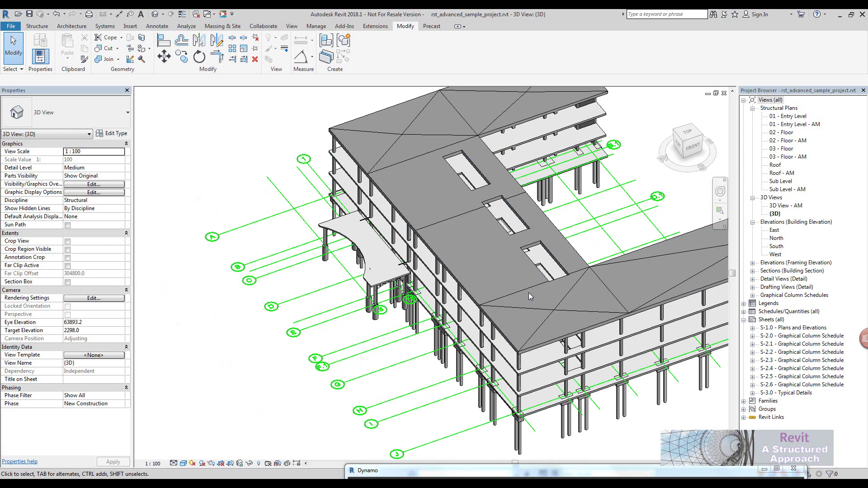